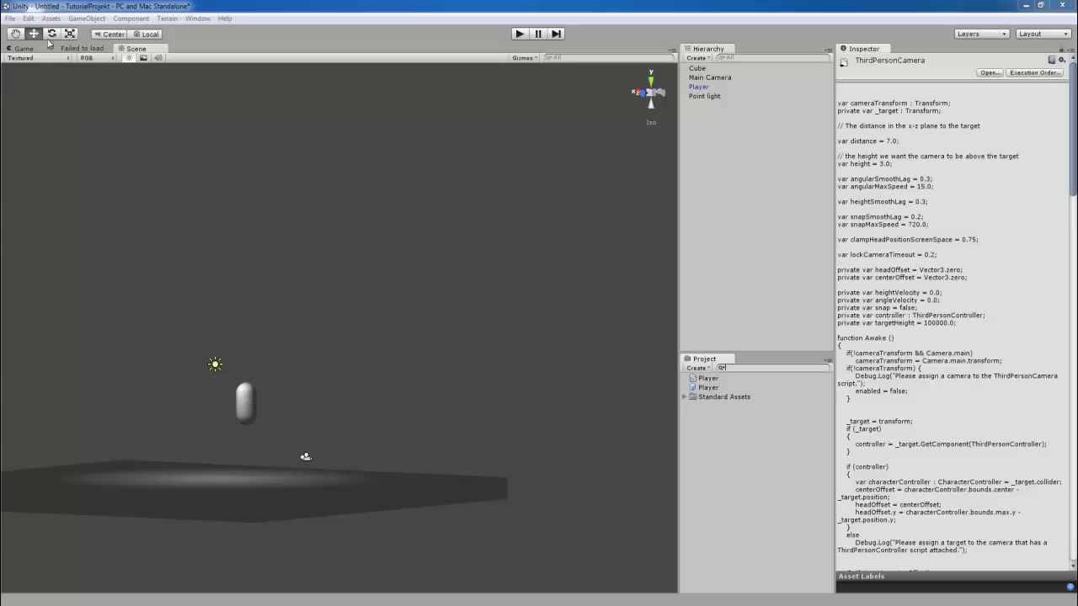
Step: Select the Player capsule and locate its Player script asset in the Project panel
click(694, 89)
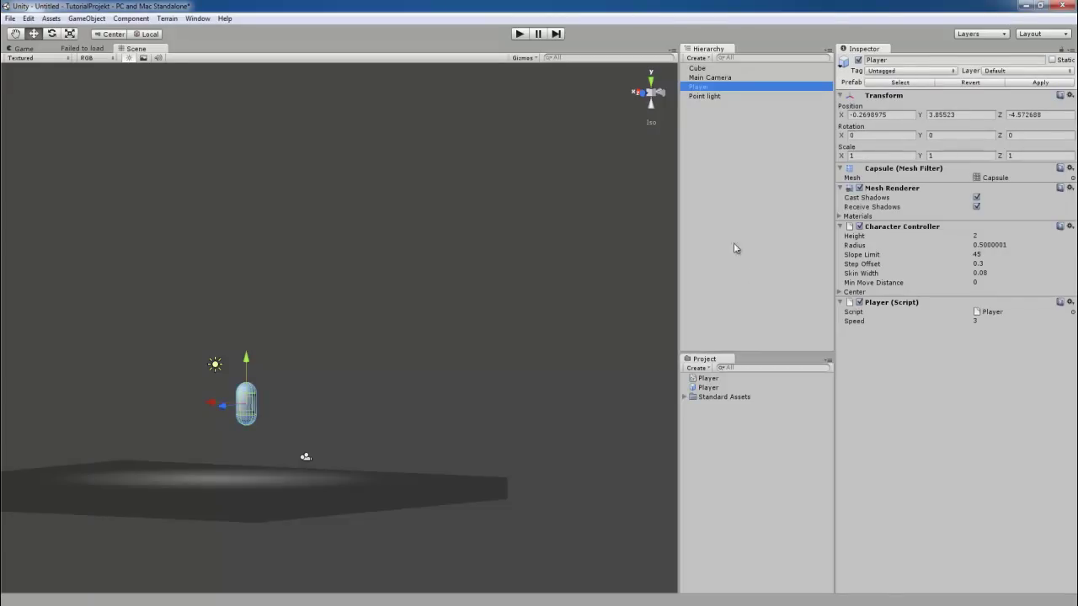
click(975, 311)
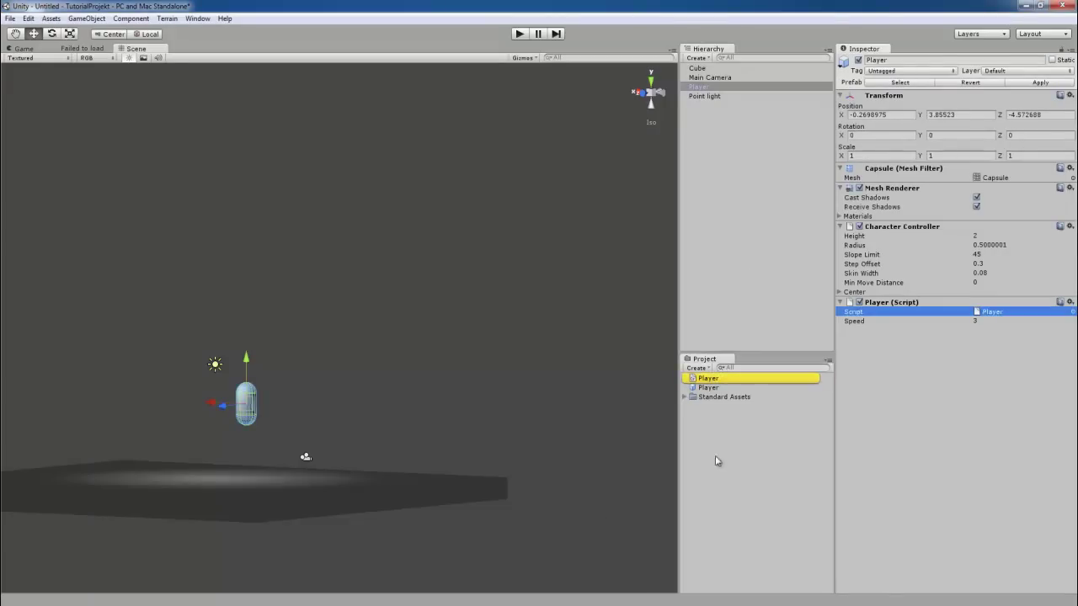
click(724, 378)
Step: Open Player.cs in MonoDevelop and go over the speed and motion field declarations
double_click(708, 378)
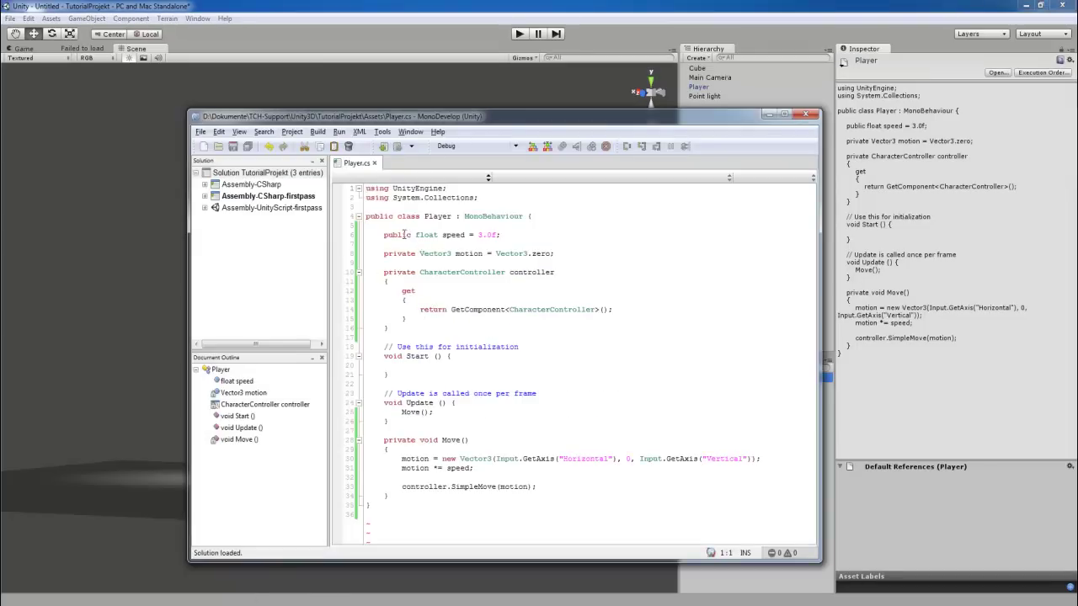
drag(386, 237, 502, 237)
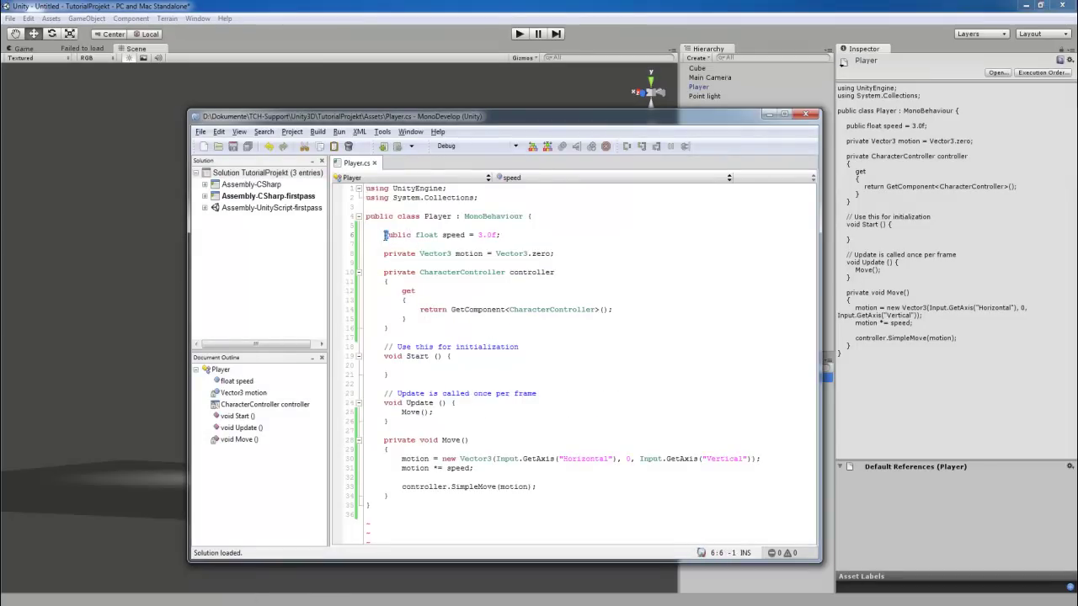
click(503, 238)
drag(385, 253, 556, 256)
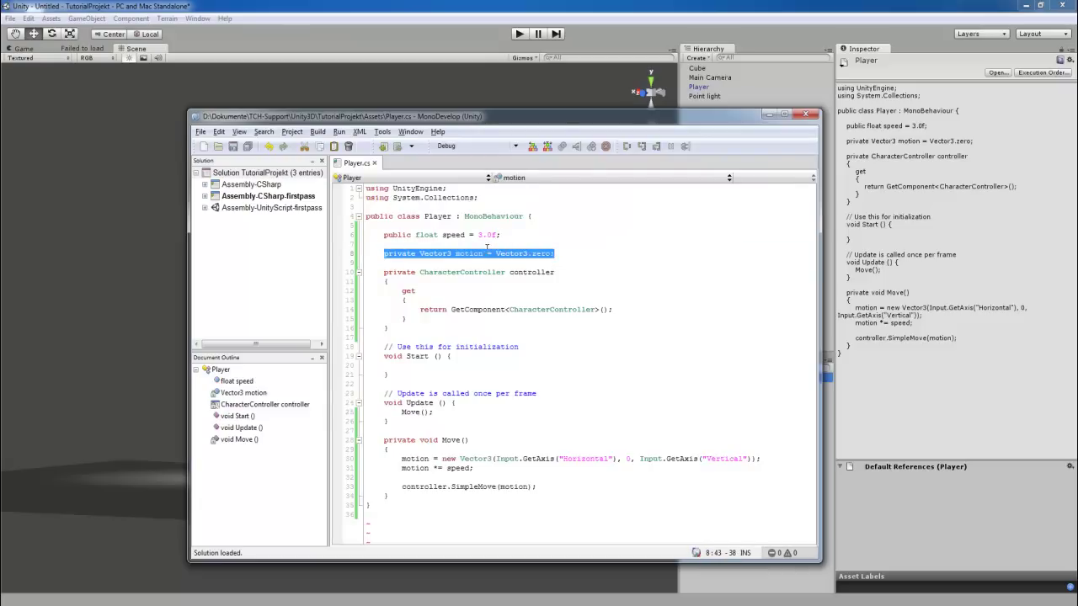
mouse_move(488, 233)
Step: Go over the controller property whose getter returns GetComponent<CharacterController>()
drag(384, 271, 439, 319)
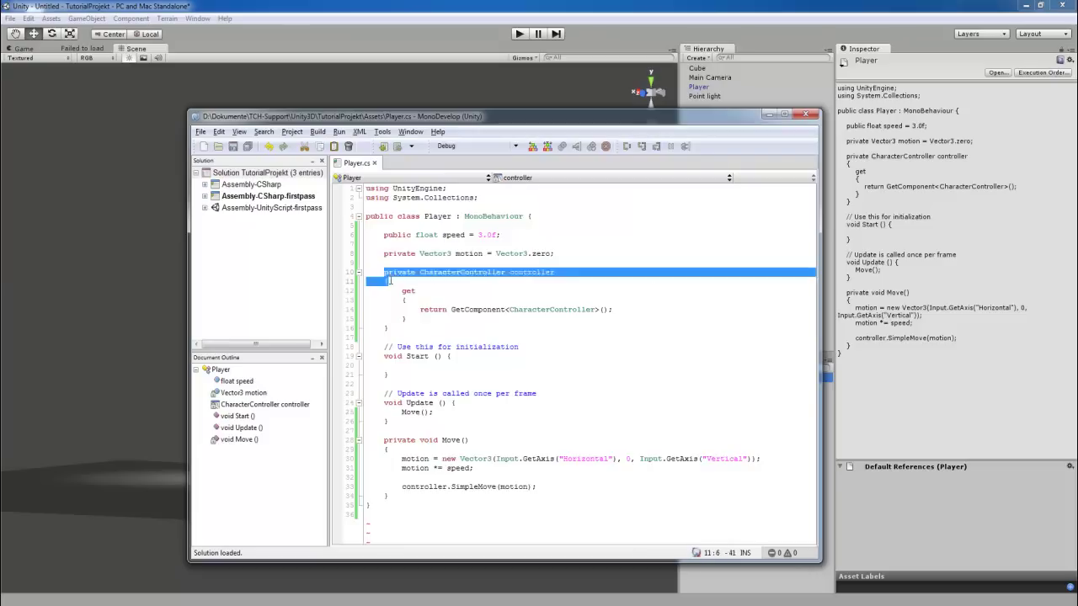
click(452, 310)
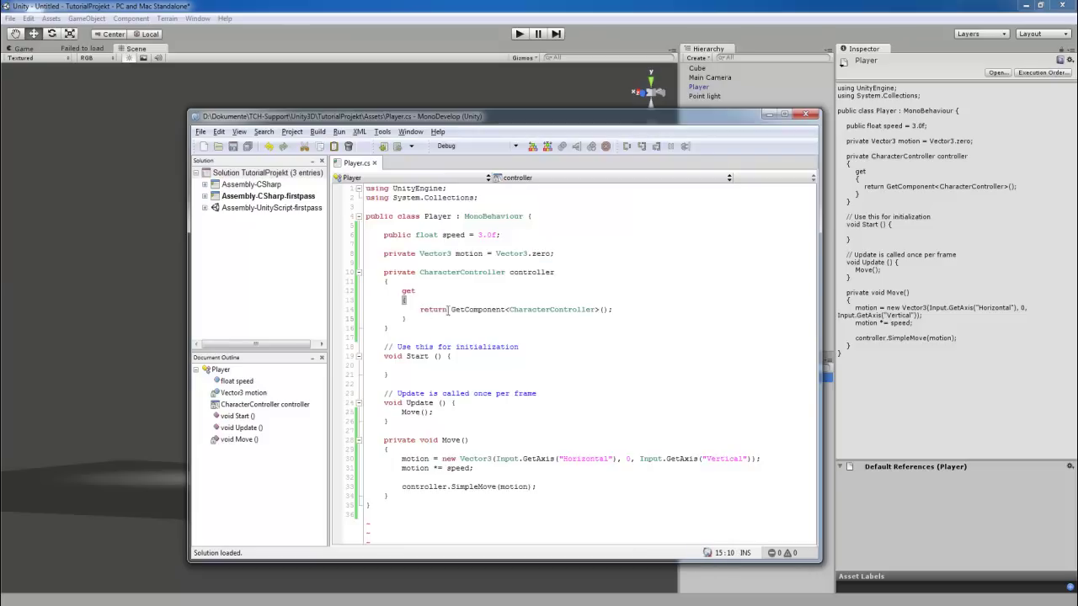
drag(451, 310, 611, 311)
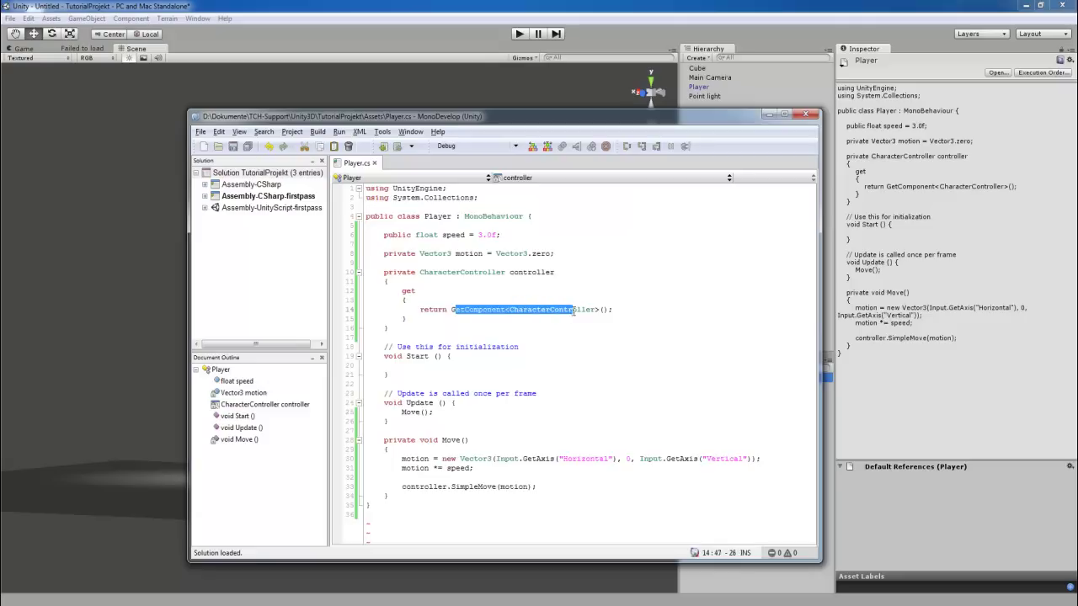
key(Up)
key(Up)
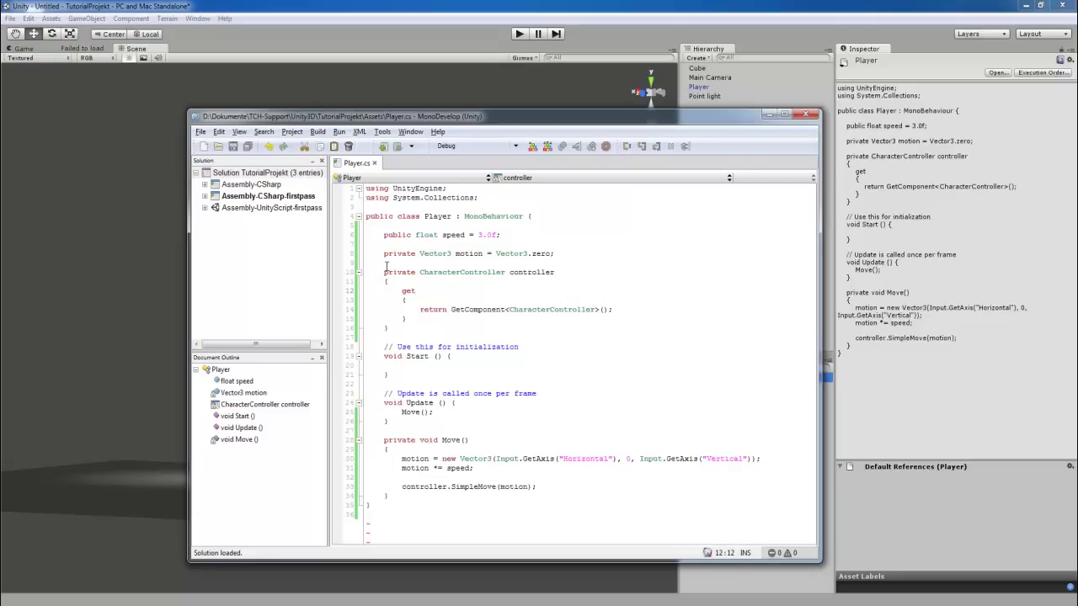
drag(384, 271, 464, 309)
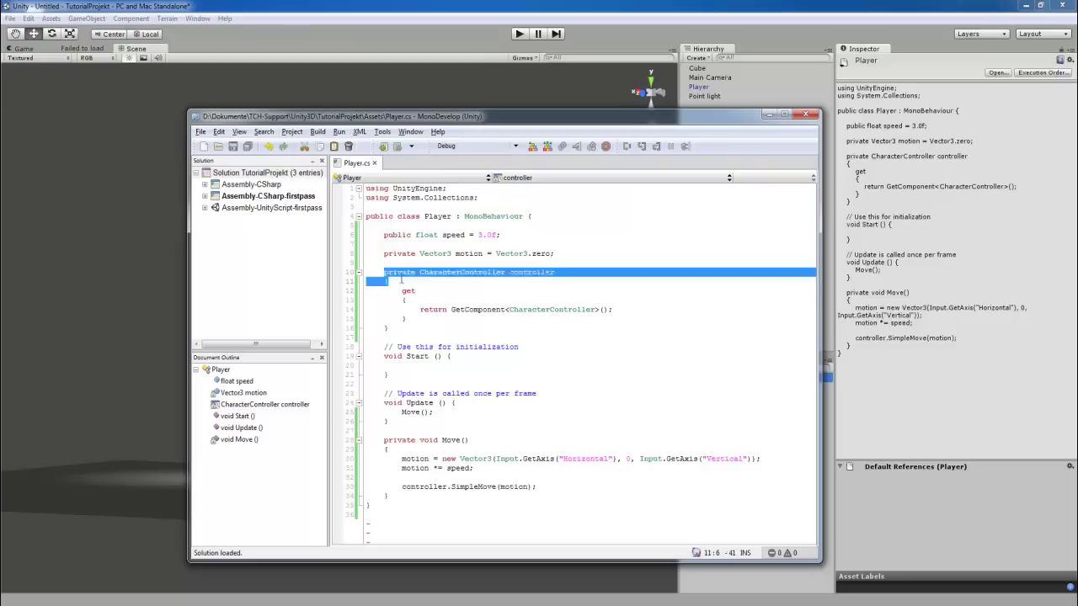
click(473, 310)
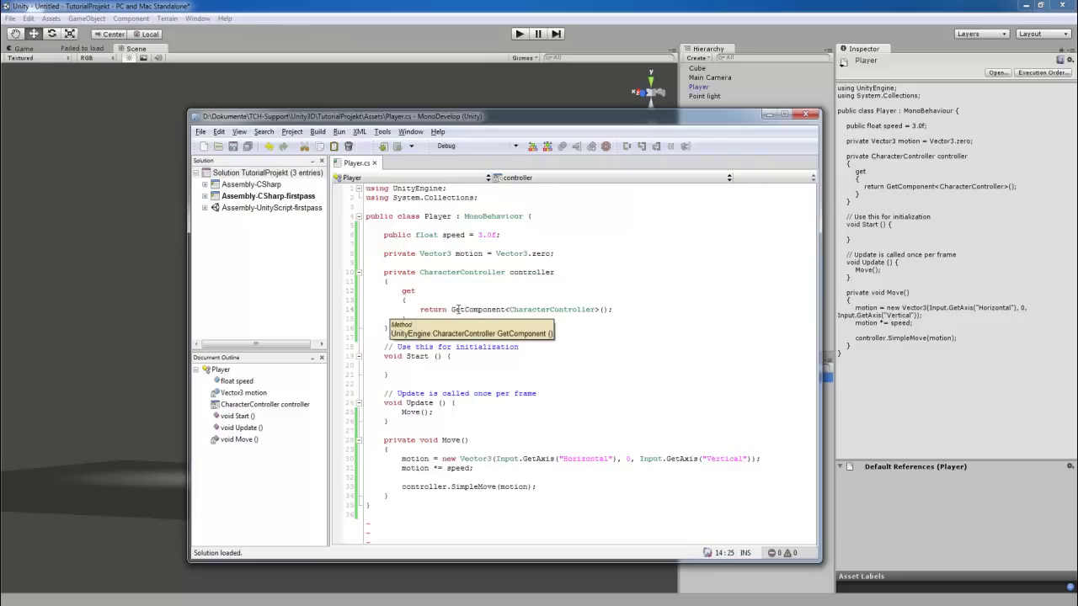
drag(451, 310, 505, 308)
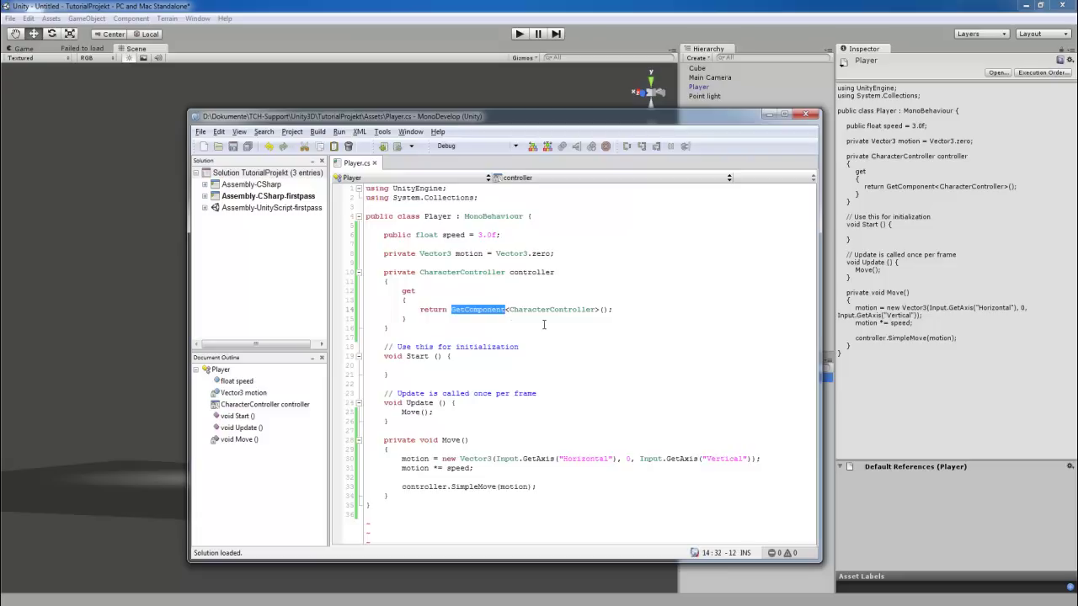
drag(506, 310, 599, 311)
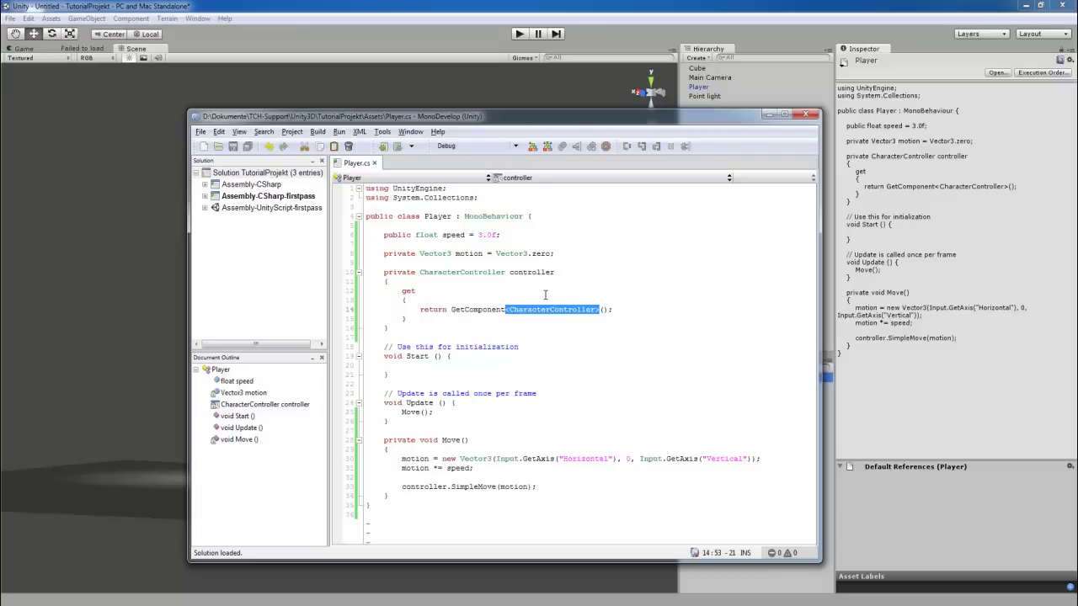
click(511, 309)
drag(511, 309, 594, 308)
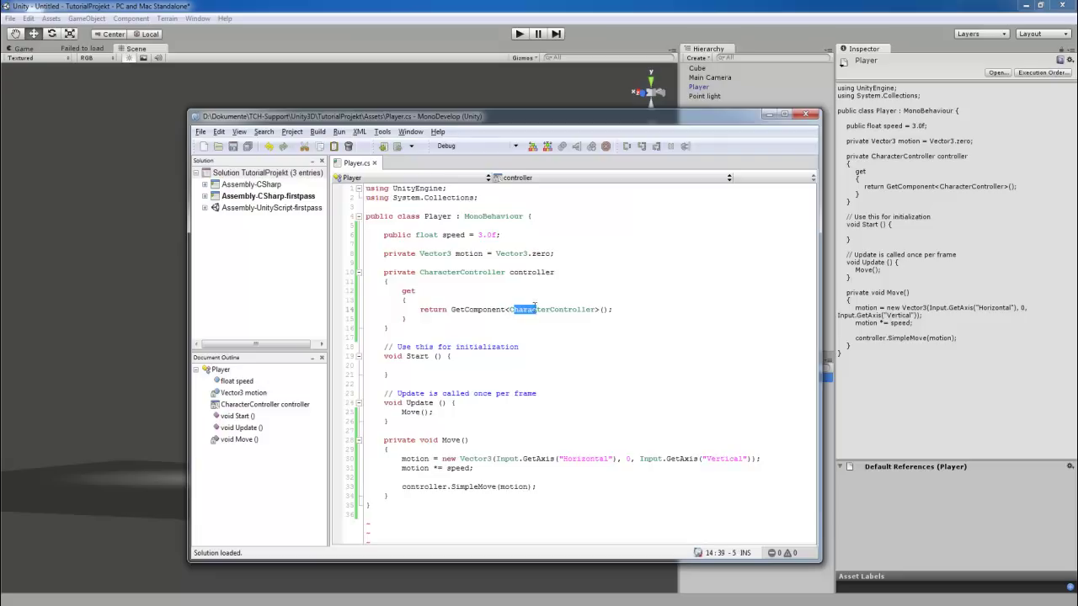
click(495, 338)
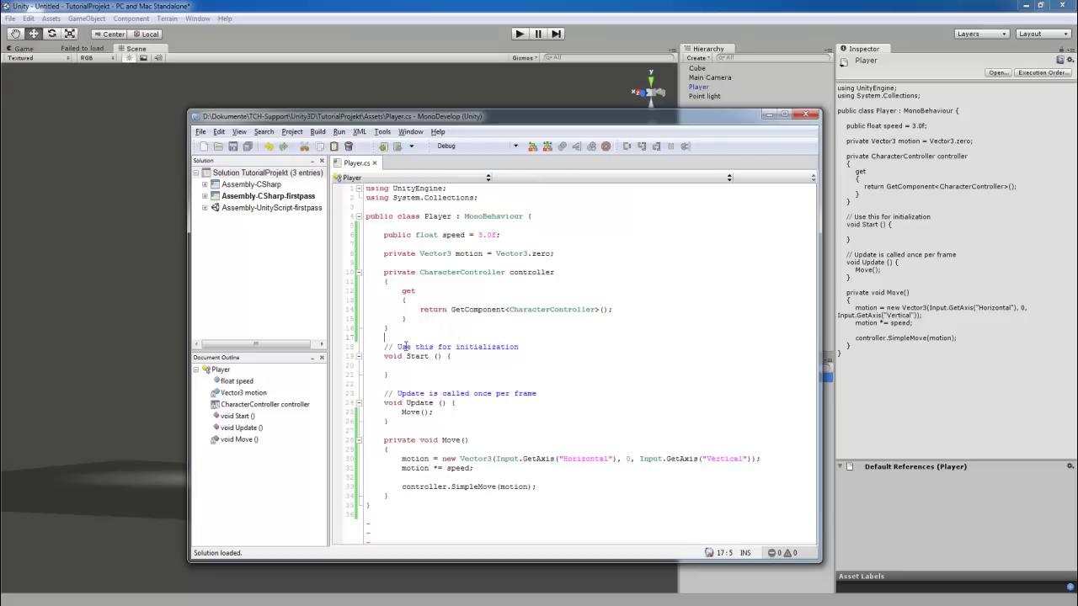
click(401, 458)
triple_click(450, 462)
drag(455, 462, 510, 458)
click(510, 458)
drag(613, 460, 496, 459)
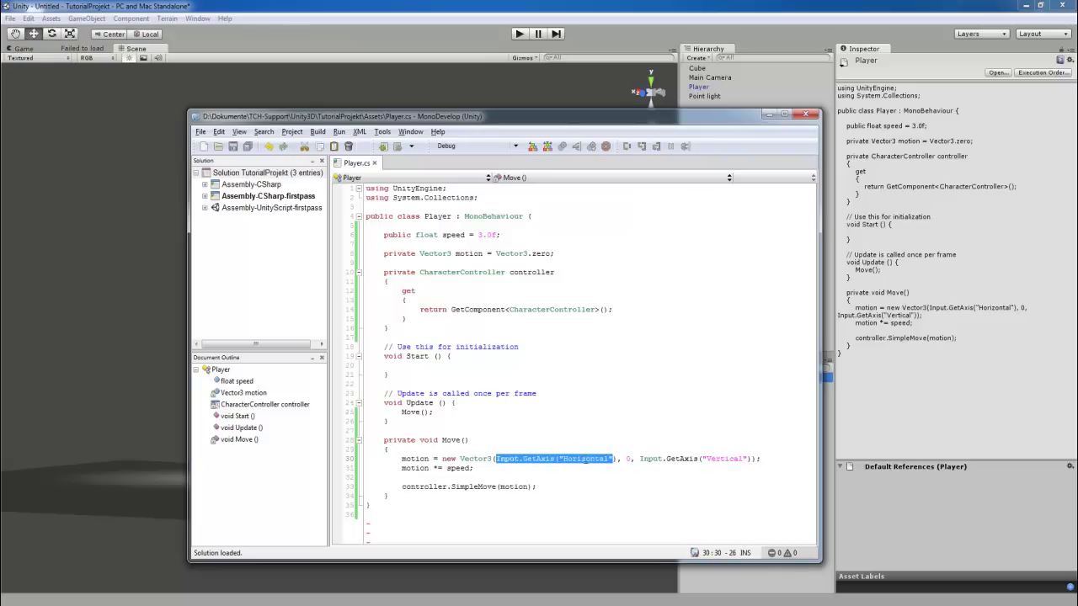
click(610, 459)
drag(616, 459, 557, 459)
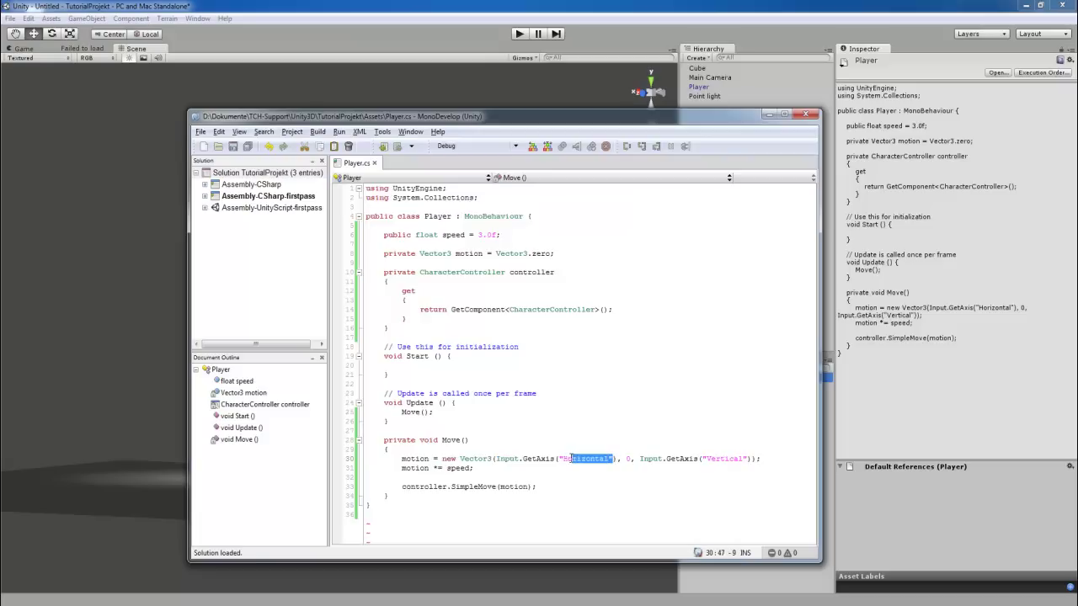
drag(747, 459, 701, 459)
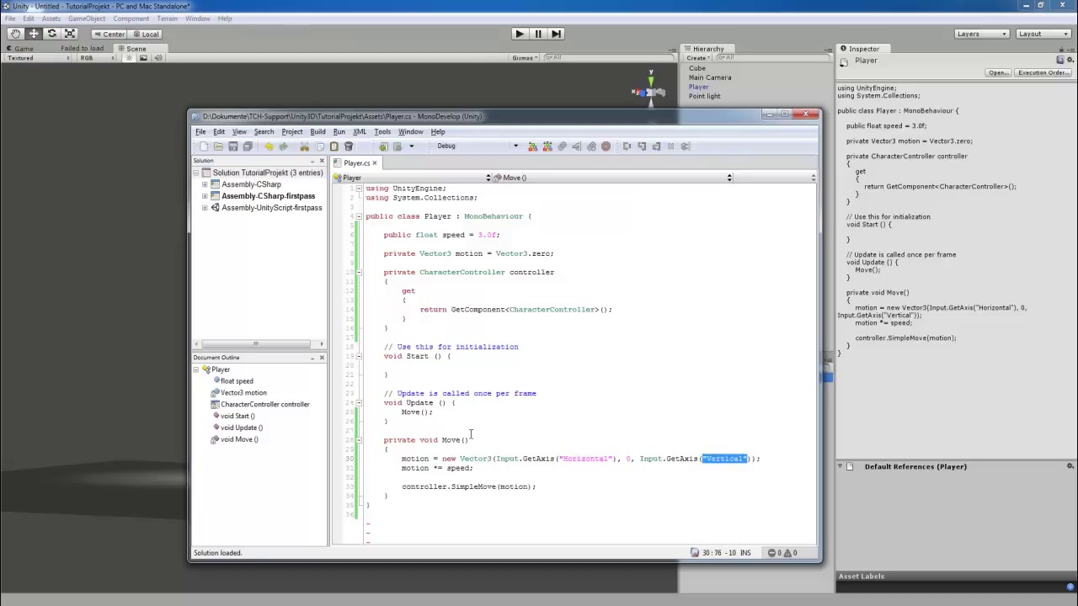
click(477, 468)
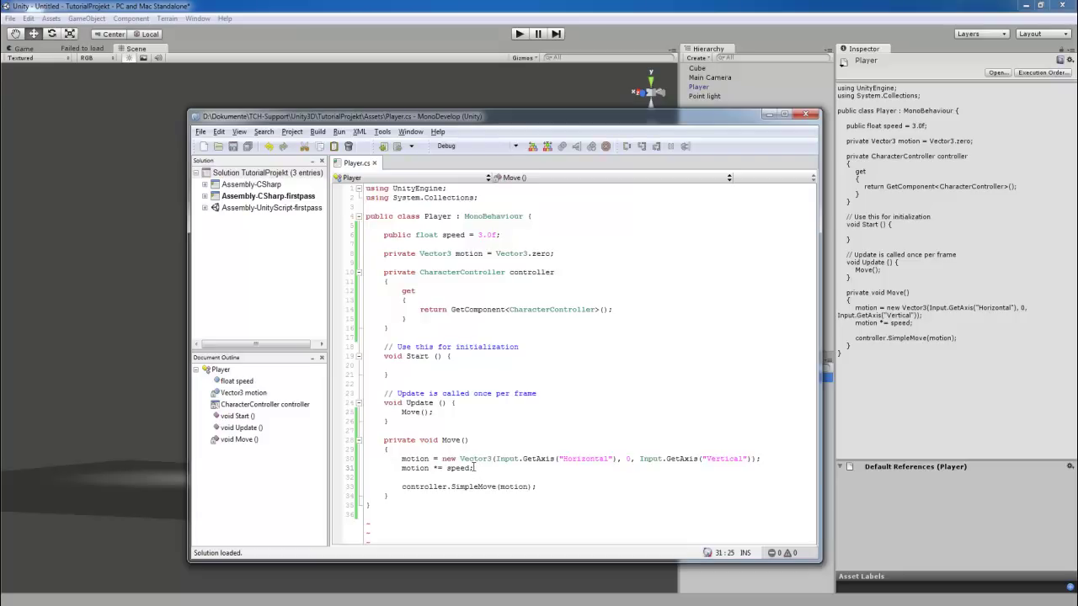
drag(476, 468, 402, 468)
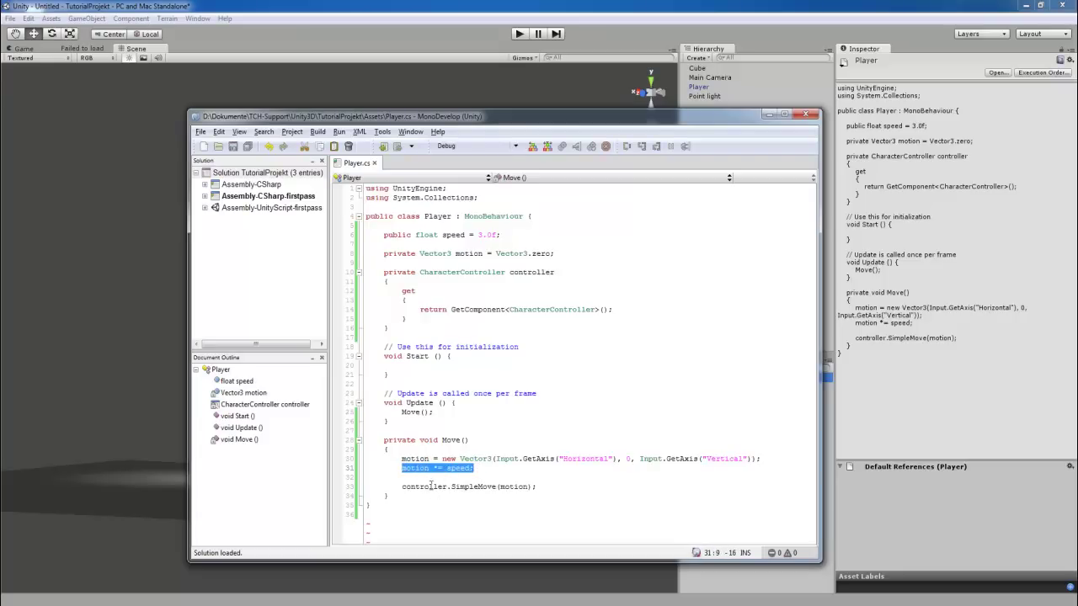
drag(402, 487, 523, 495)
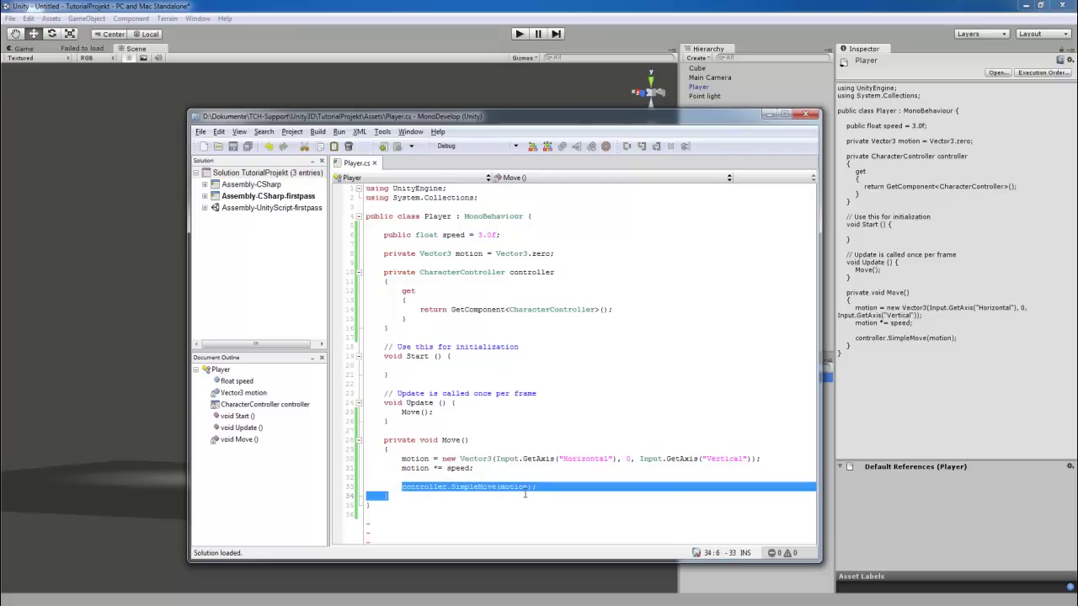
drag(524, 495, 536, 486)
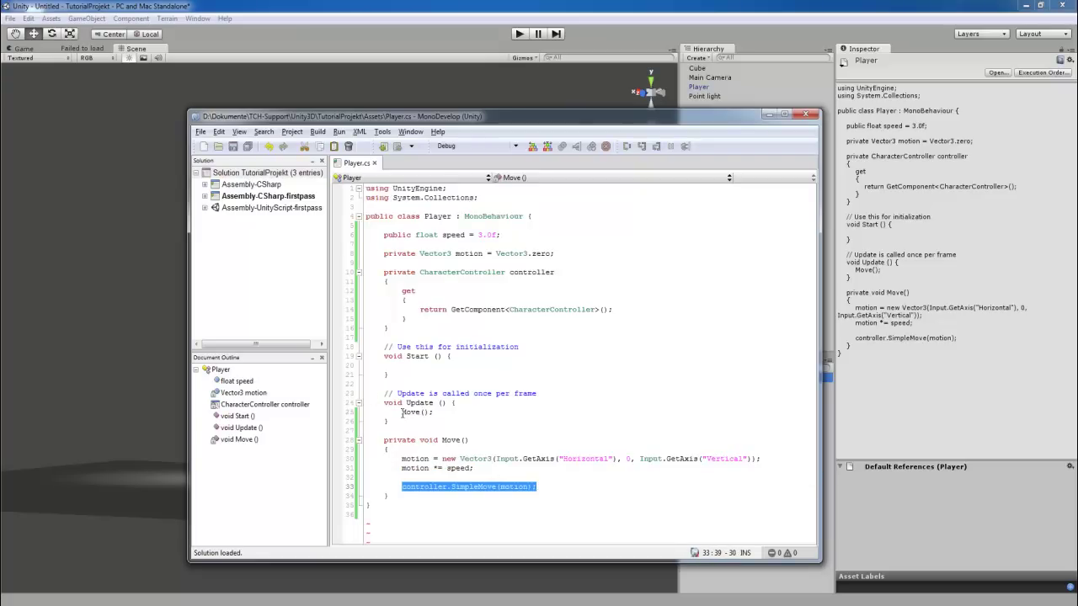
click(462, 82)
Step: Play the game, steer the capsule left and right with the arrow keys, then stop
click(519, 33)
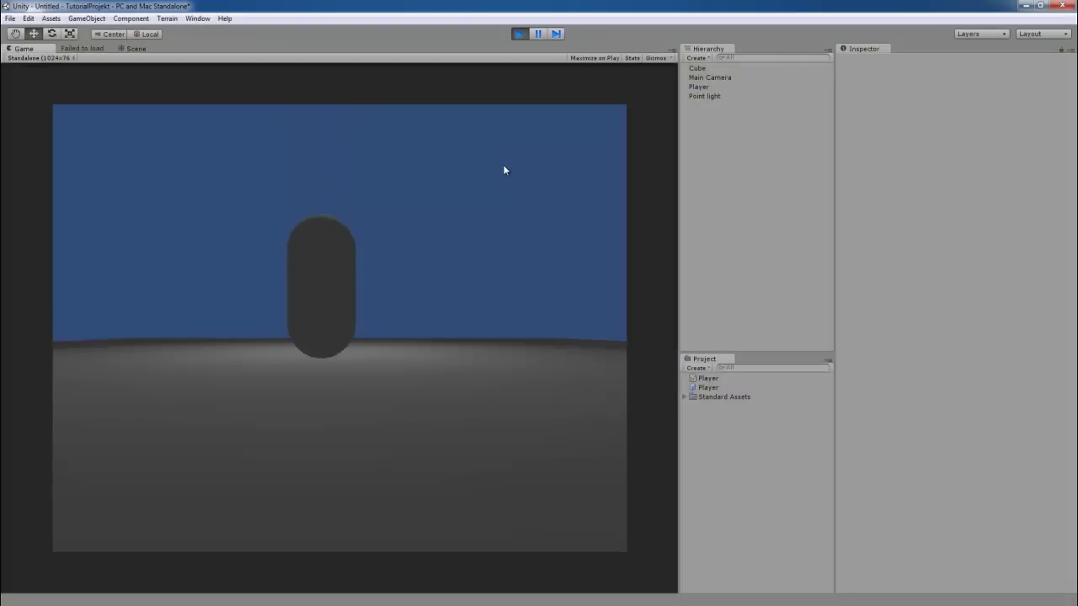
key(Left)
key(Right)
key(Left)
key(Right)
key(Left)
key(Right)
click(519, 35)
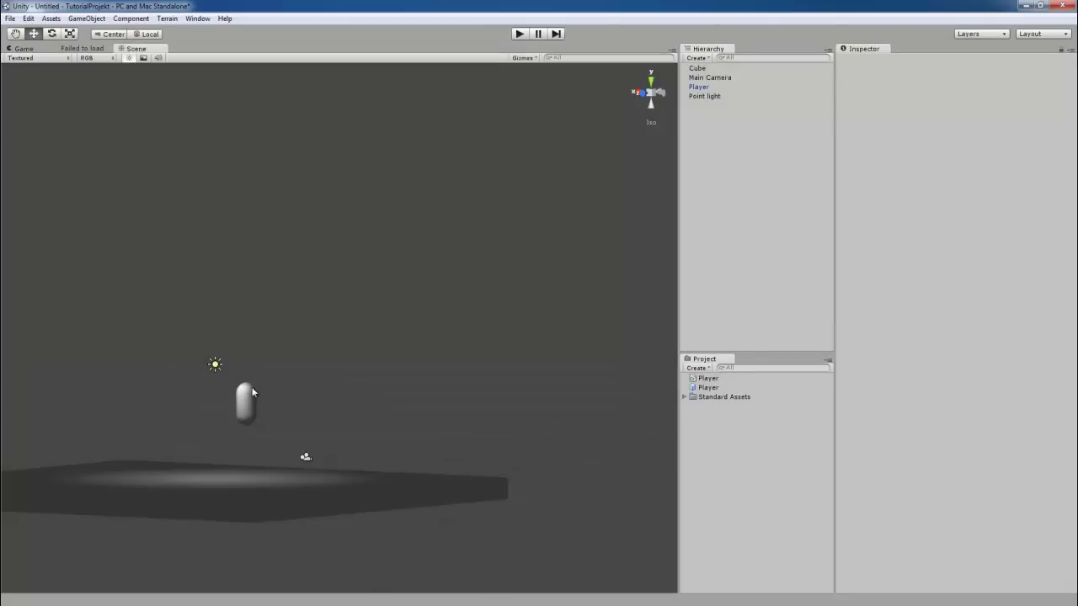
Step: Frame the Point light in the Scene view and reset its X position to 0
click(697, 96)
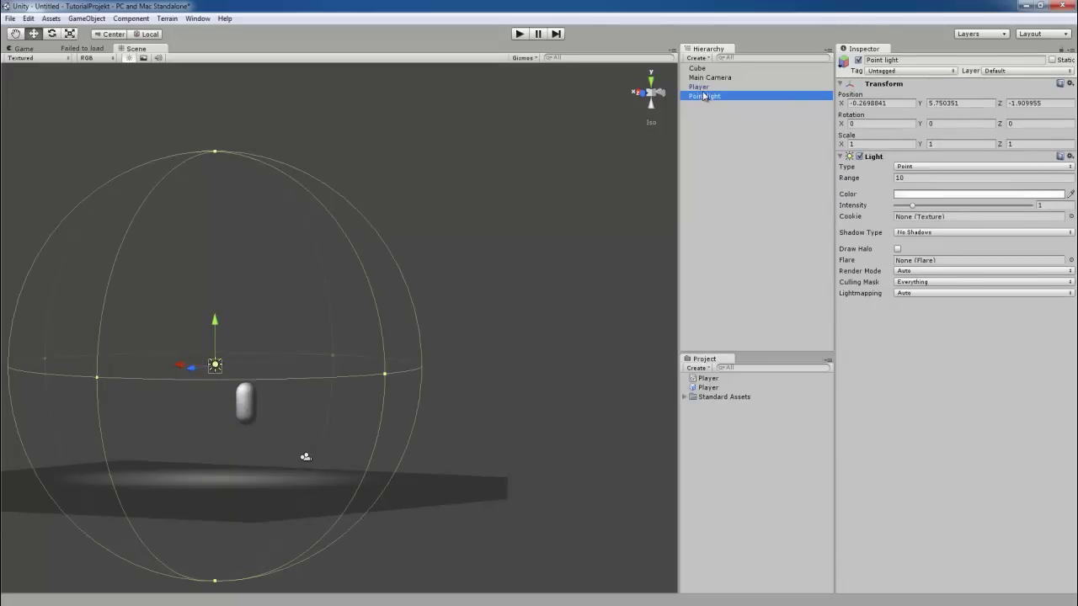
mouse_move(700, 68)
mouse_down()
mouse_move(703, 90)
mouse_move(701, 78)
mouse_up()
drag(189, 365, 278, 602)
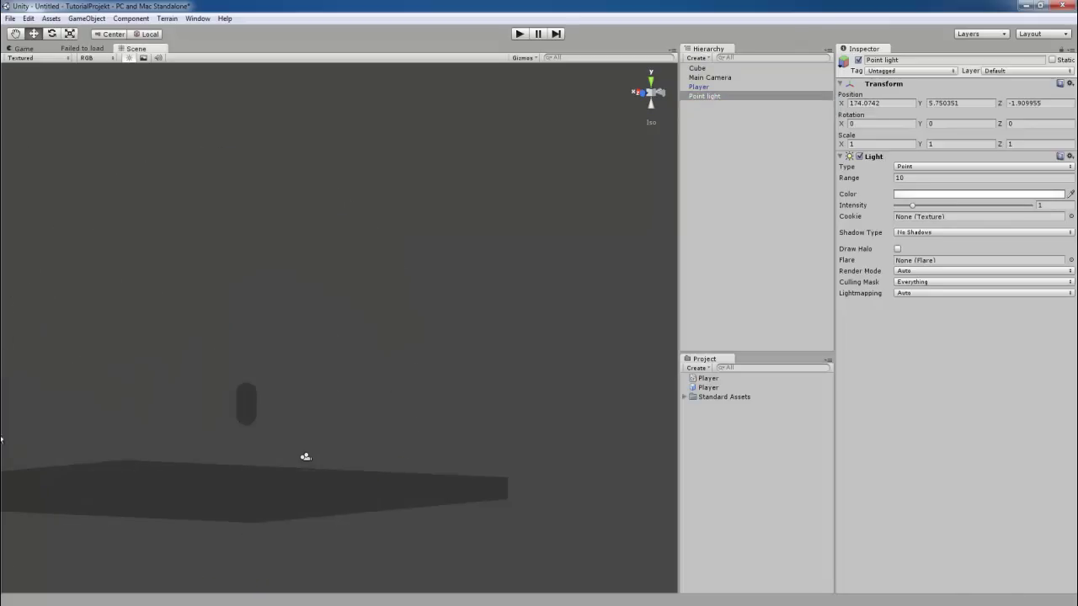
scroll(291, 225, down, 2)
scroll(296, 223, down, 3)
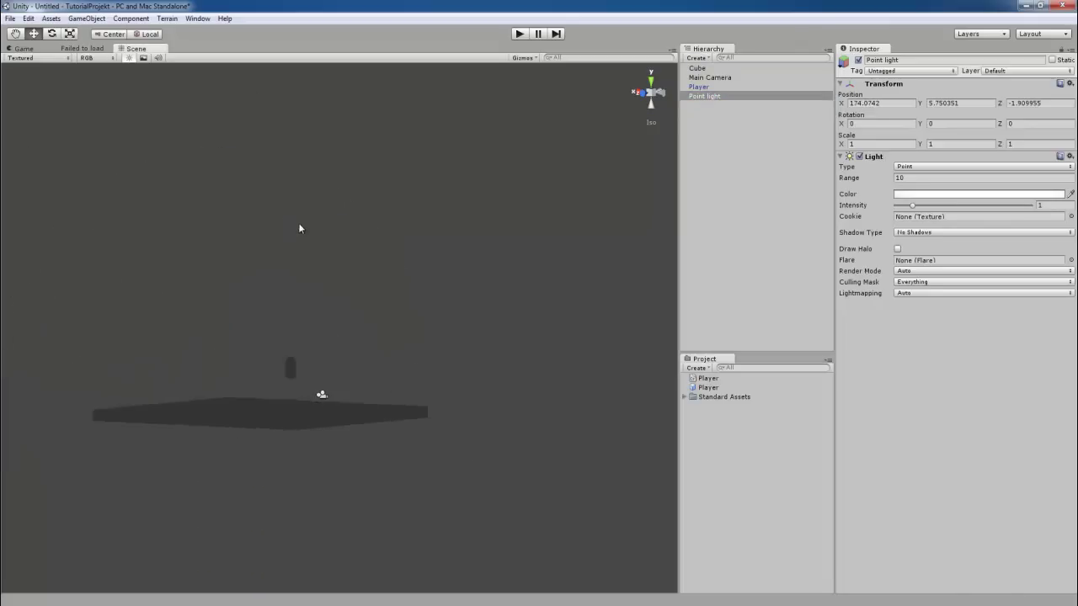
scroll(333, 246, down, 2)
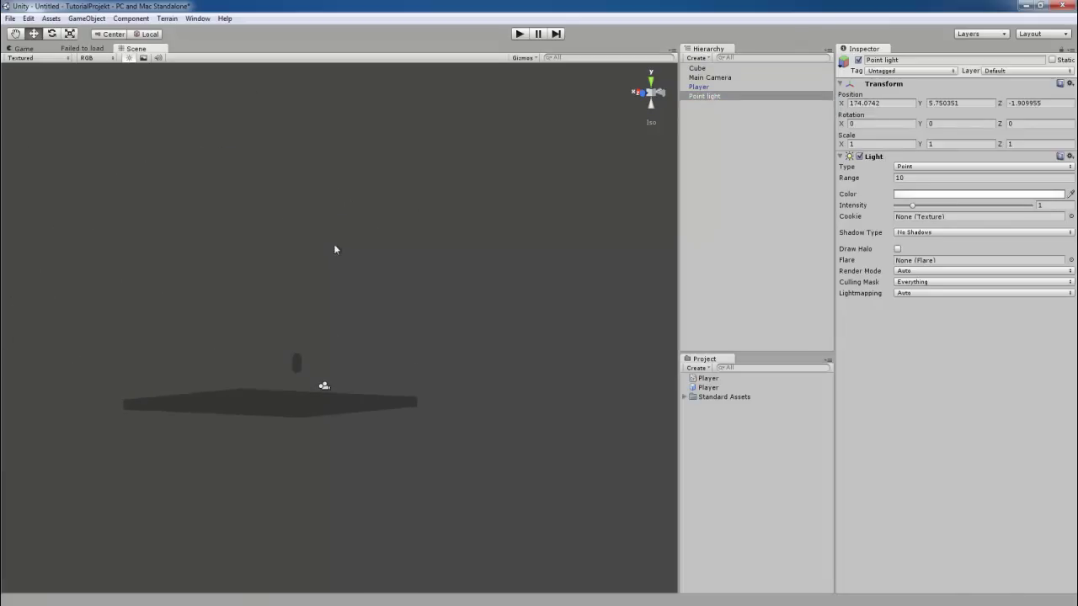
click(745, 96)
key(f)
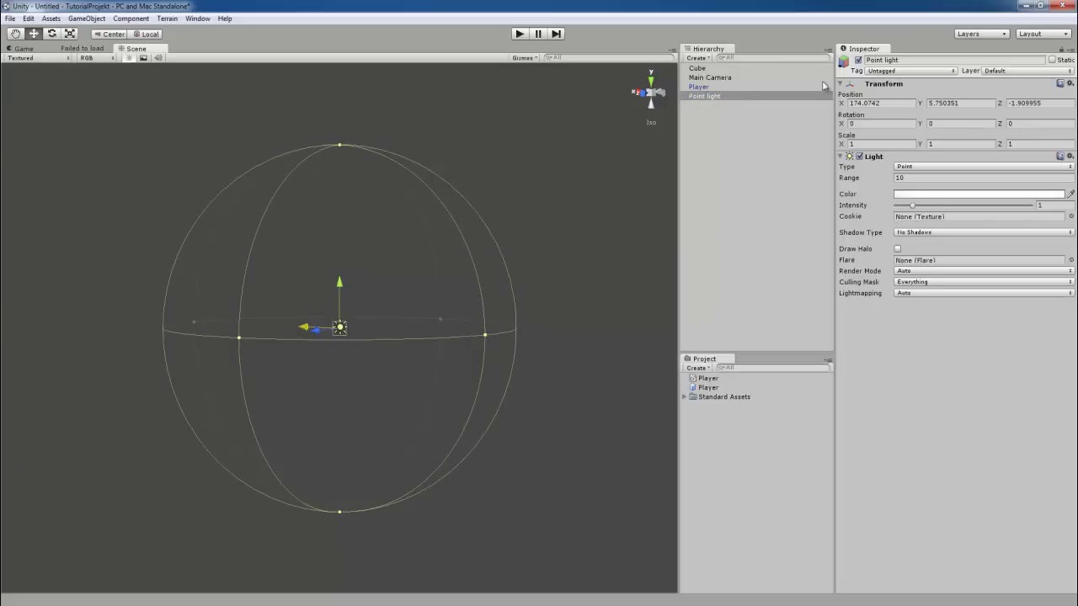
click(888, 103)
text(0)
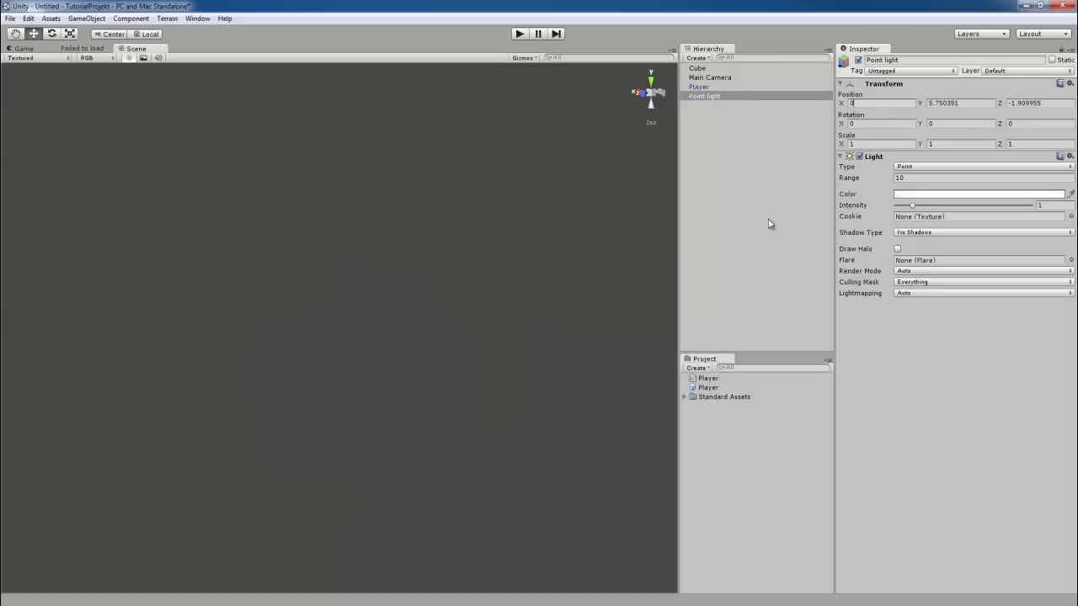
text(f)
Step: Raise the Point light and line it up over the capsule in the Top and perspective views
click(734, 98)
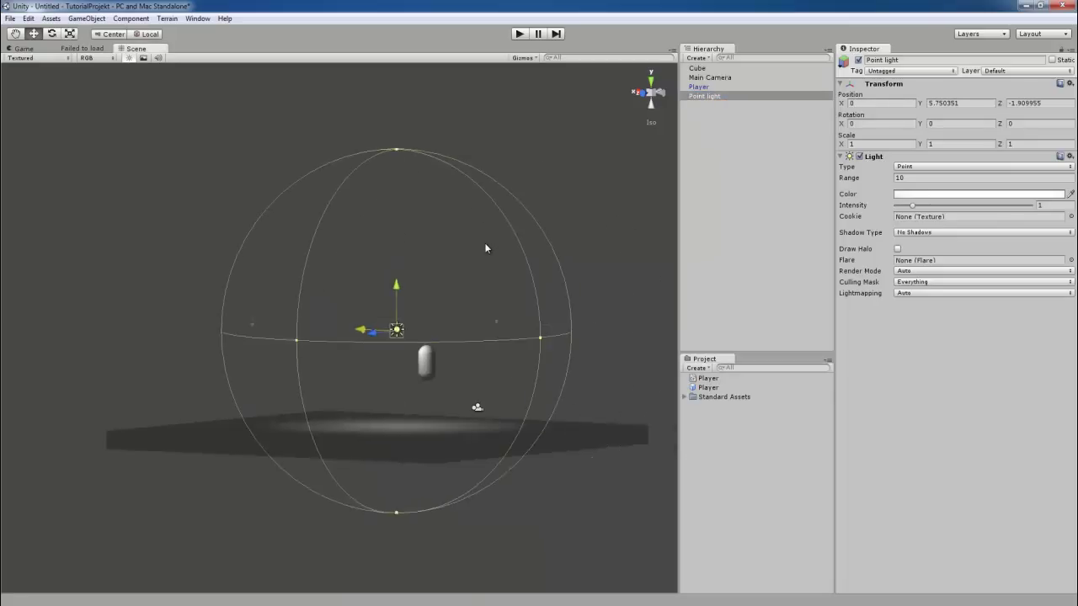
key(f)
drag(337, 281, 336, 221)
drag(306, 269, 337, 271)
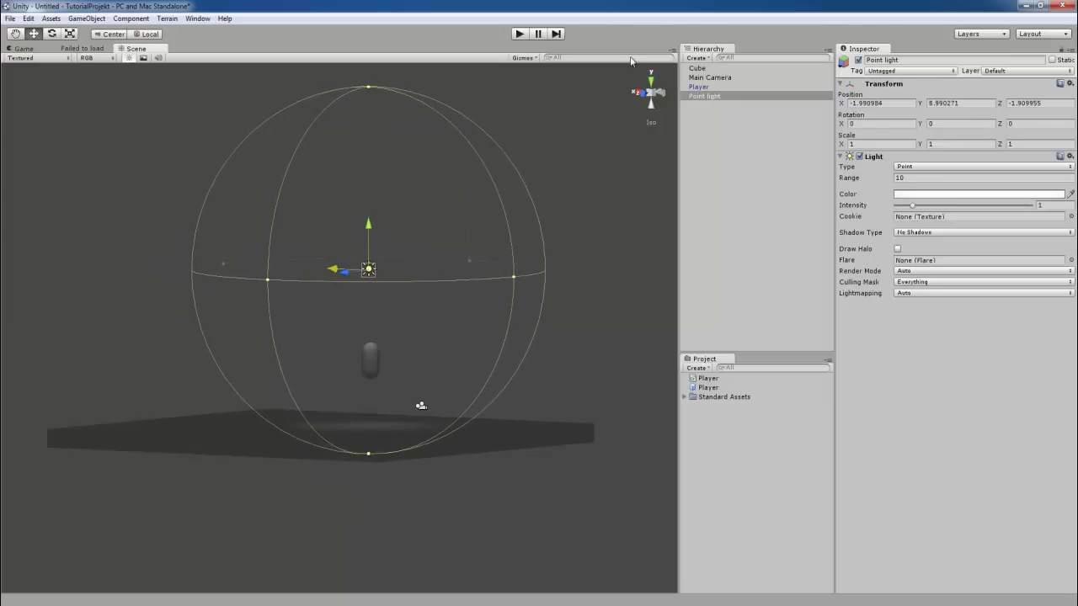
click(649, 80)
drag(295, 288, 310, 331)
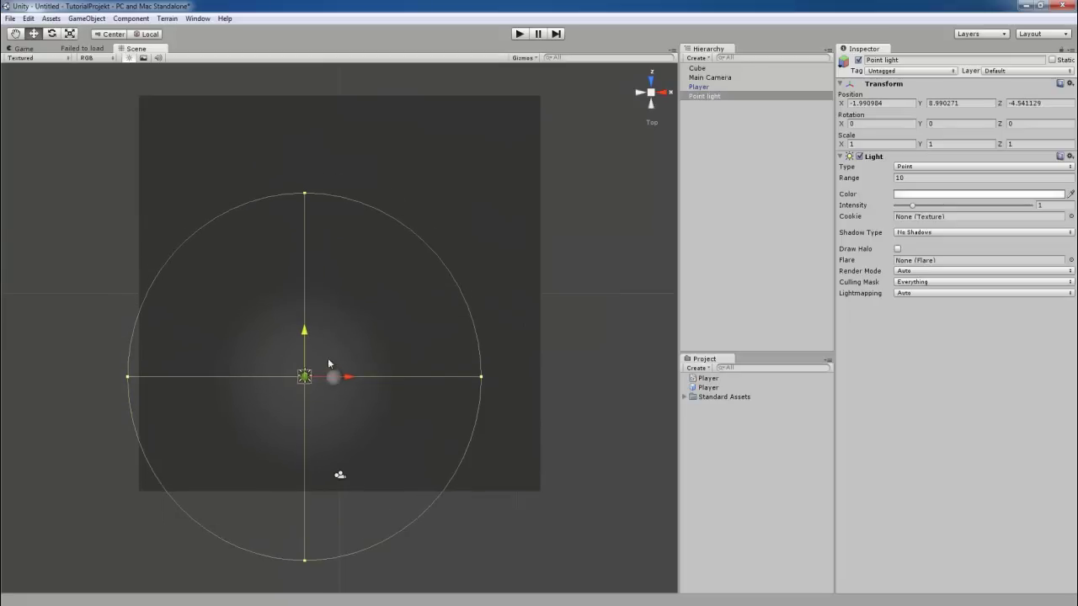
drag(351, 377, 378, 378)
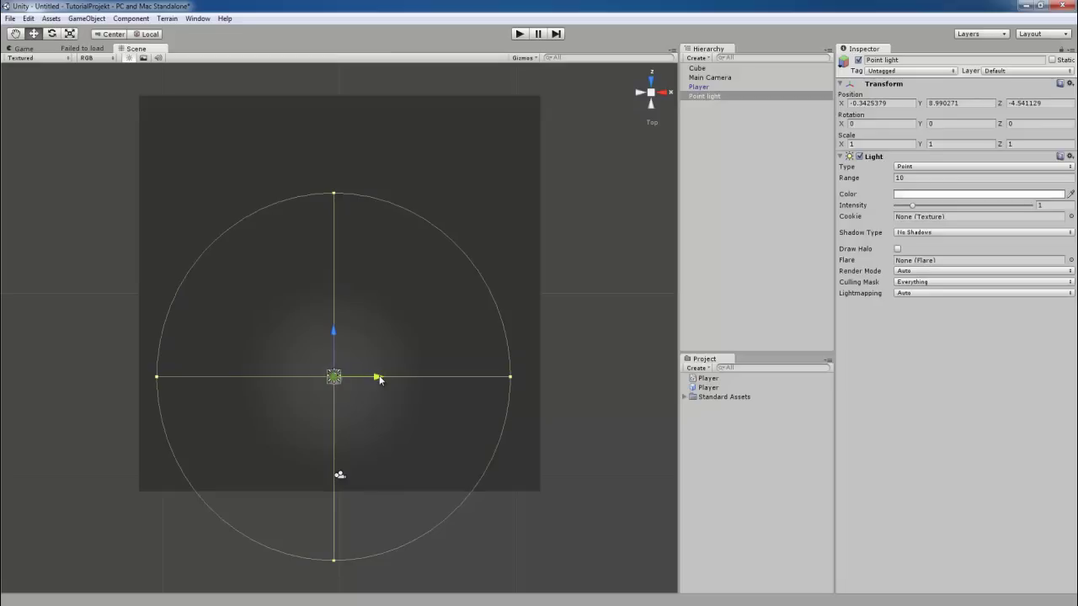
mouse_move(385, 348)
alt+mouse_down()
mouse_move(399, 371)
mouse_move(414, 274)
mouse_move(404, 233)
mouse_move(325, 278)
mouse_move(381, 280)
mouse_move(348, 314)
alt+mouse_up()
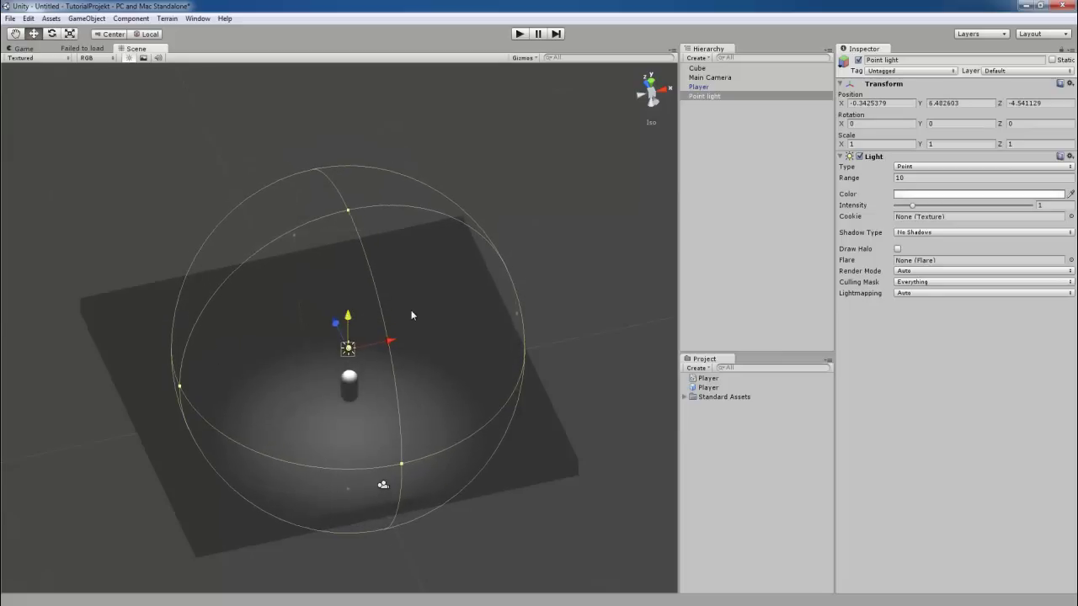
mouse_move(395, 304)
alt+mouse_down()
mouse_move(428, 265)
mouse_move(508, 227)
alt+mouse_up()
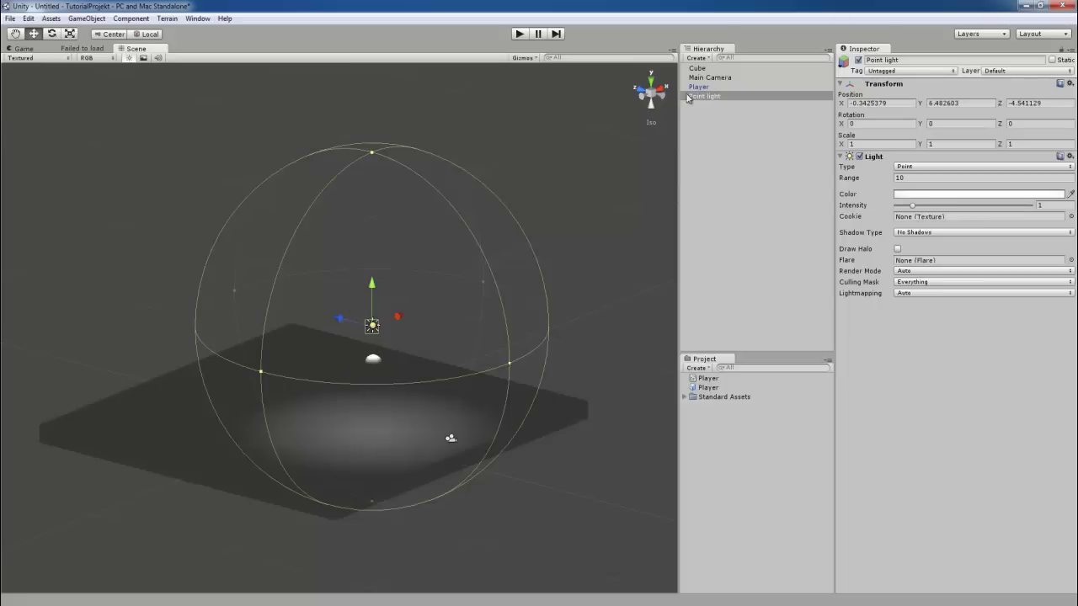
Step: Parent the Point light under Player, accept losing the prefab link, and expand Player
drag(703, 98, 693, 88)
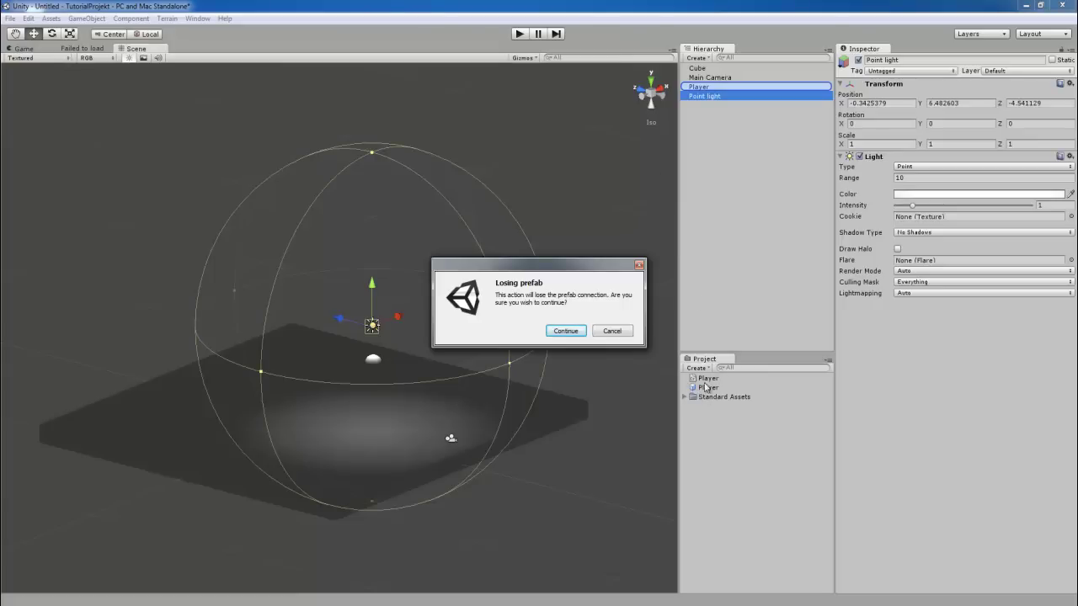
click(561, 331)
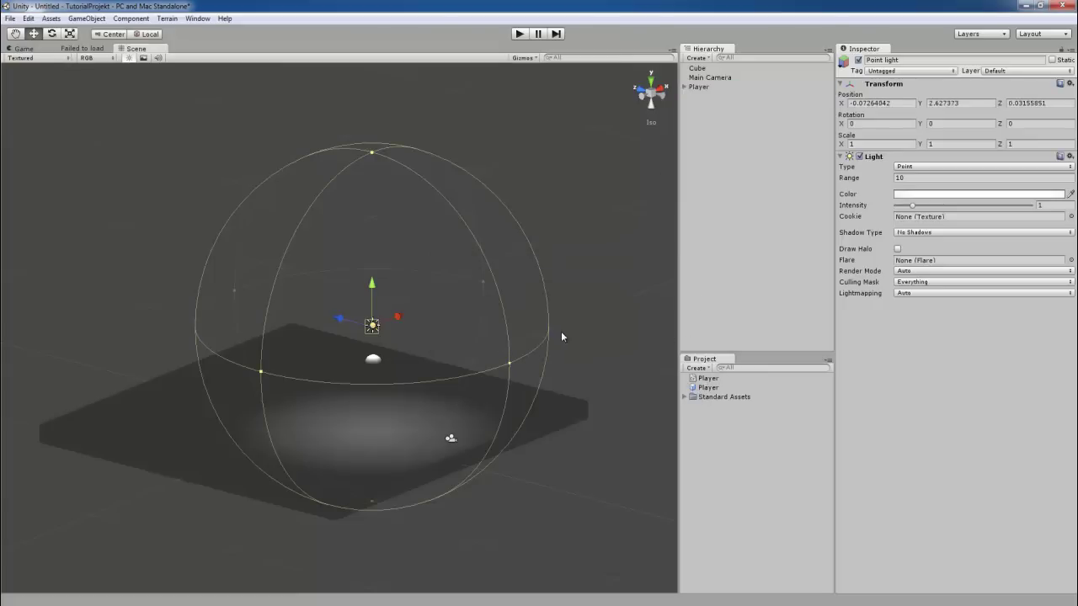
click(683, 86)
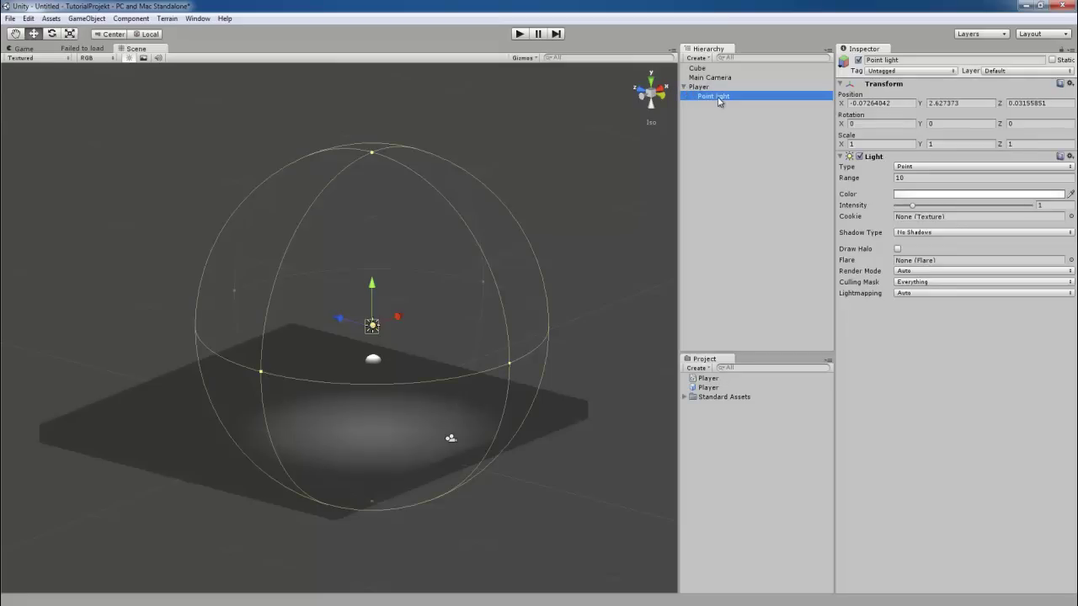
click(715, 88)
click(724, 94)
click(713, 88)
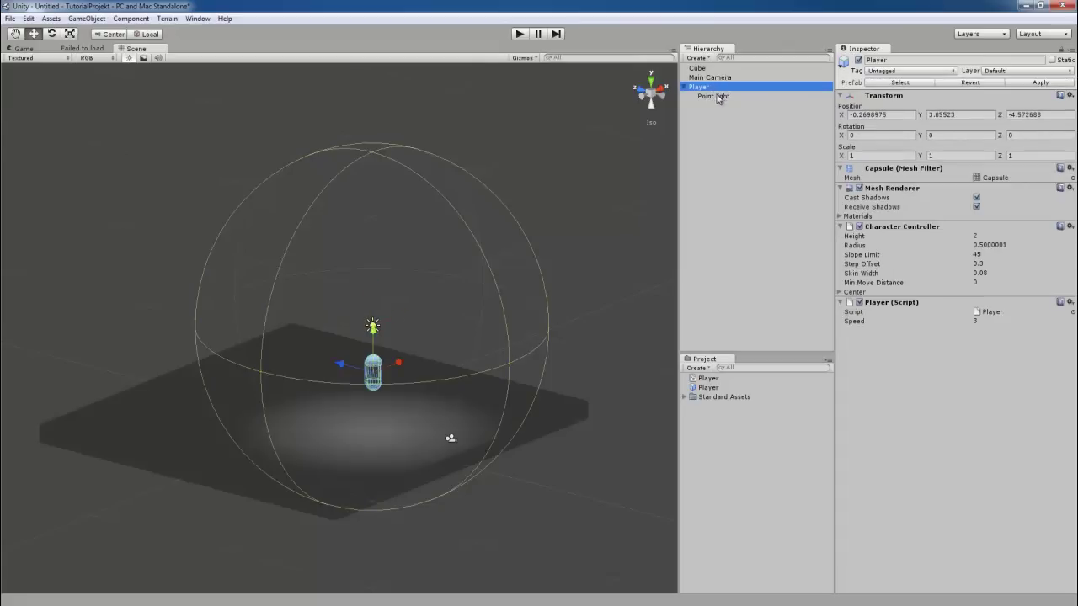
click(519, 35)
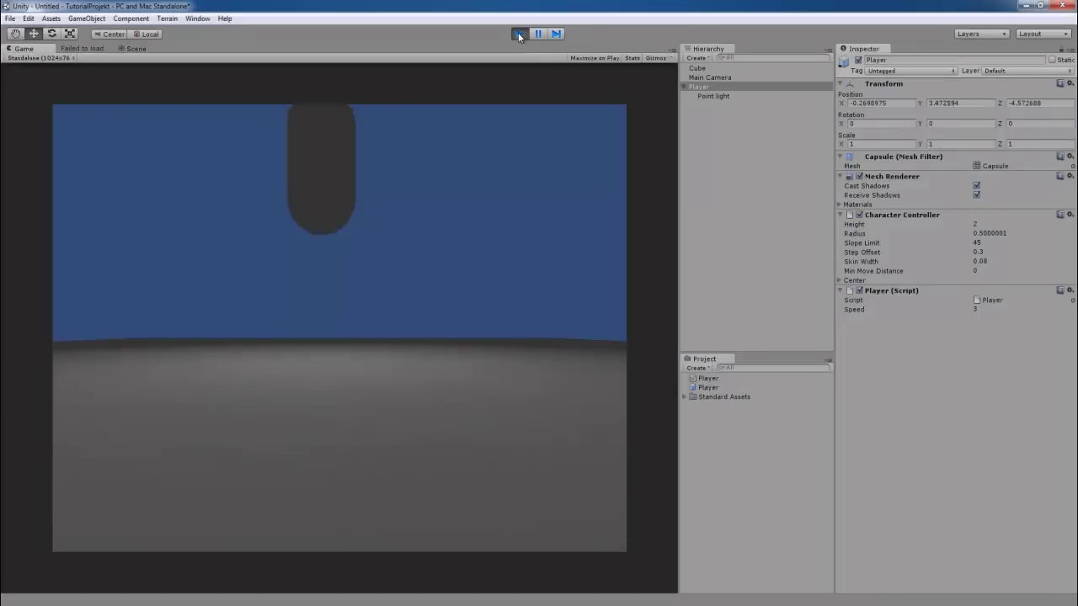
key(Up)
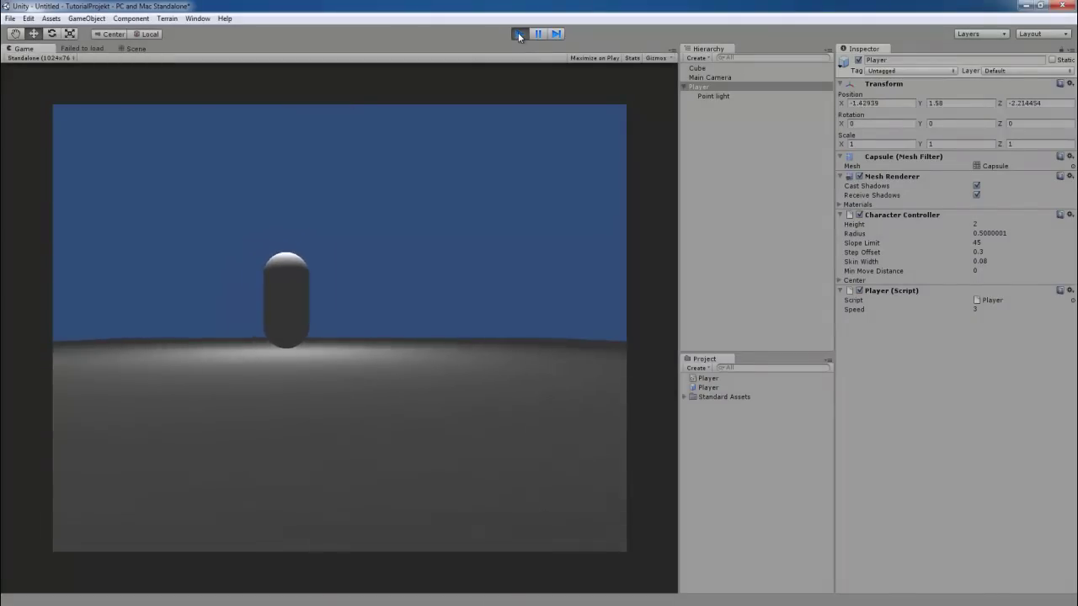
key(Right)
key(Left)
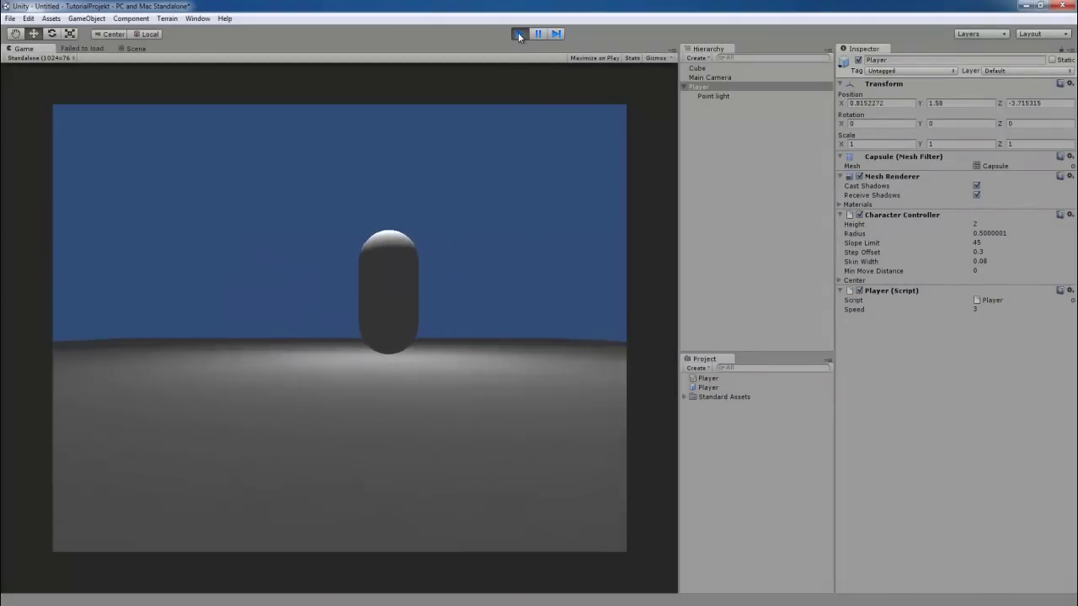
click(518, 33)
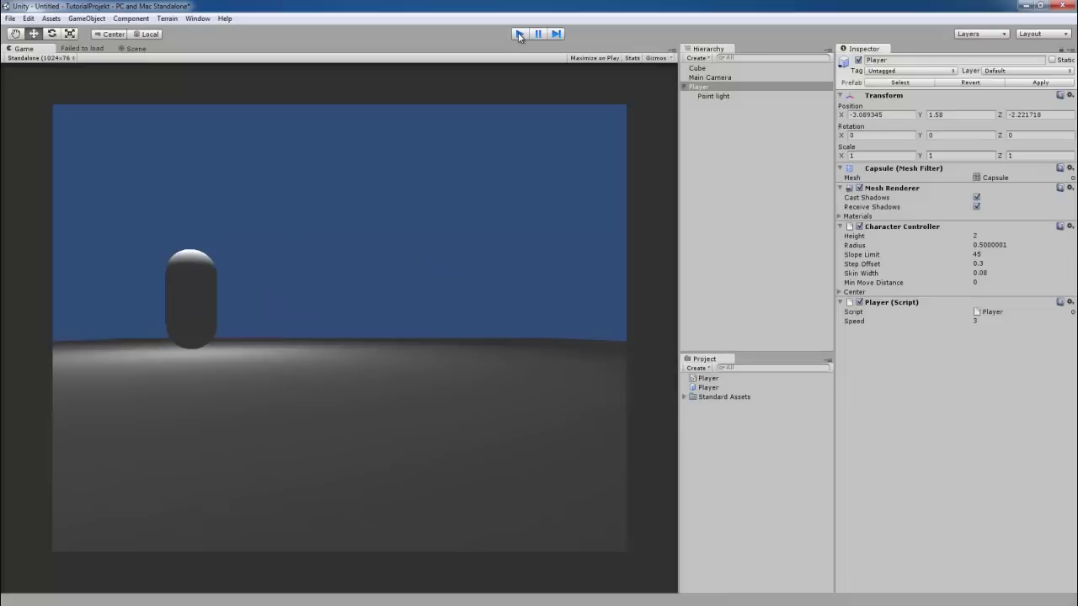
click(698, 87)
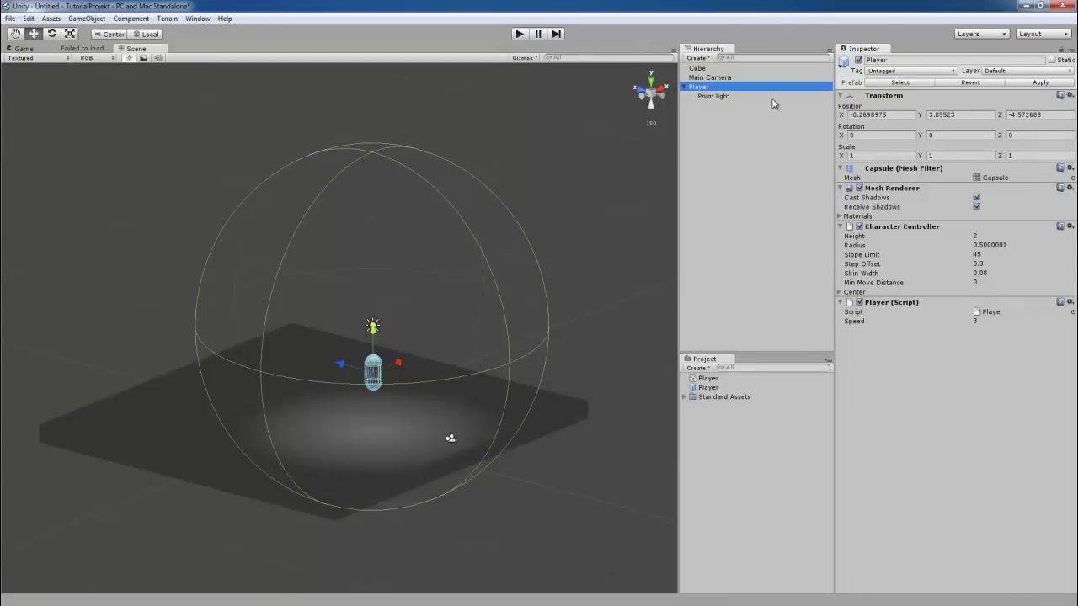
click(722, 96)
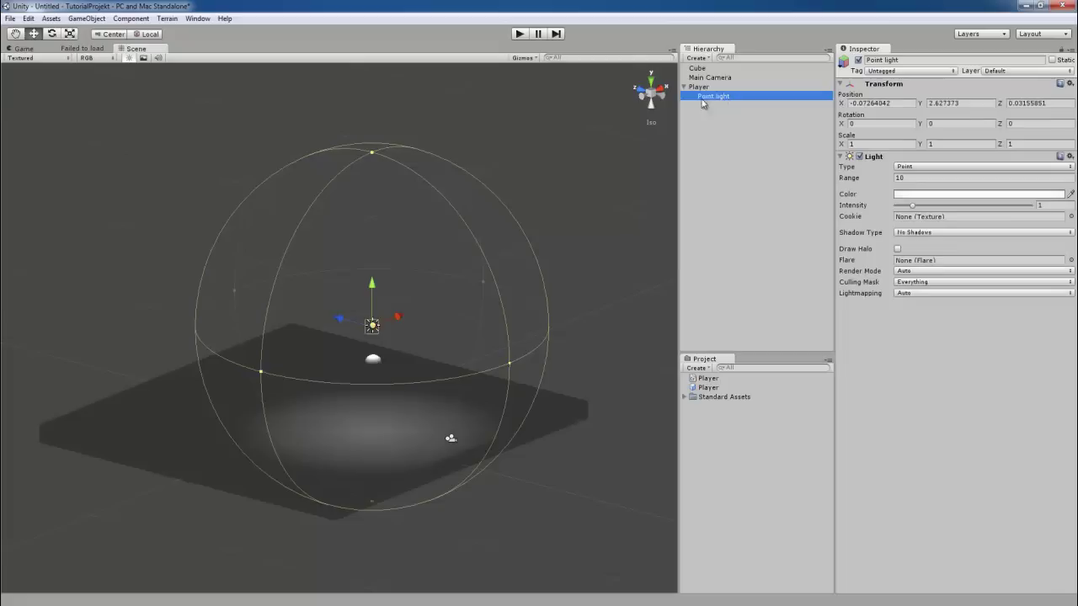
click(705, 86)
click(713, 96)
drag(698, 88, 729, 96)
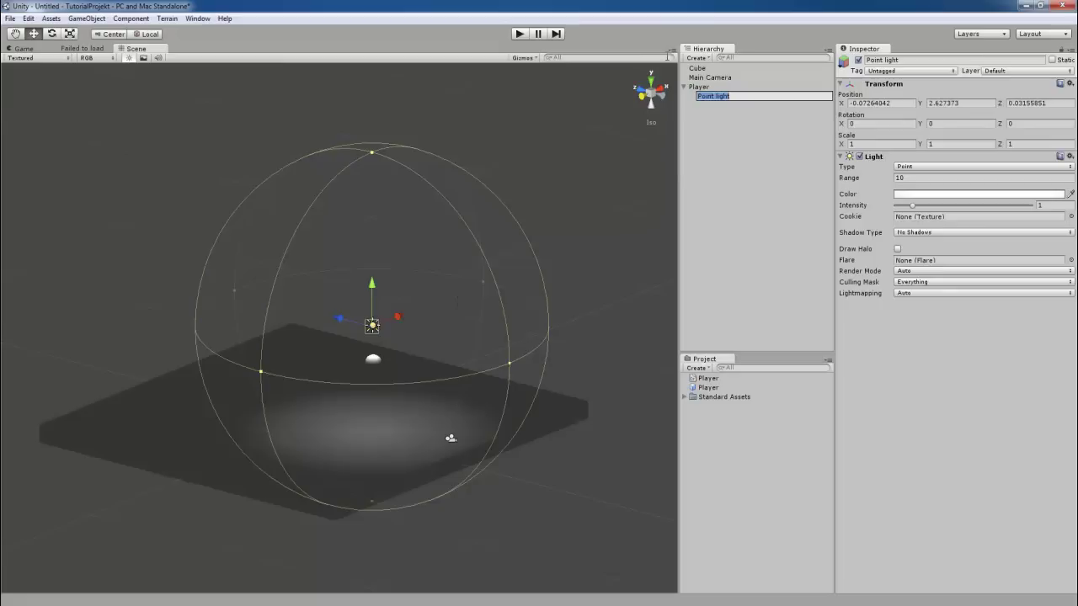
click(693, 132)
click(707, 96)
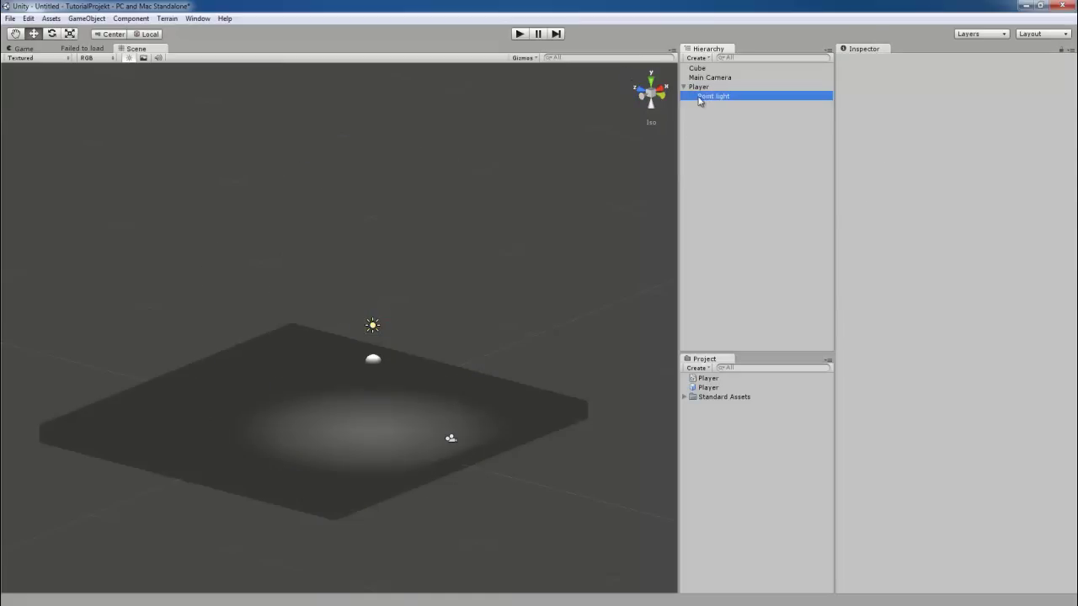
click(703, 78)
click(697, 87)
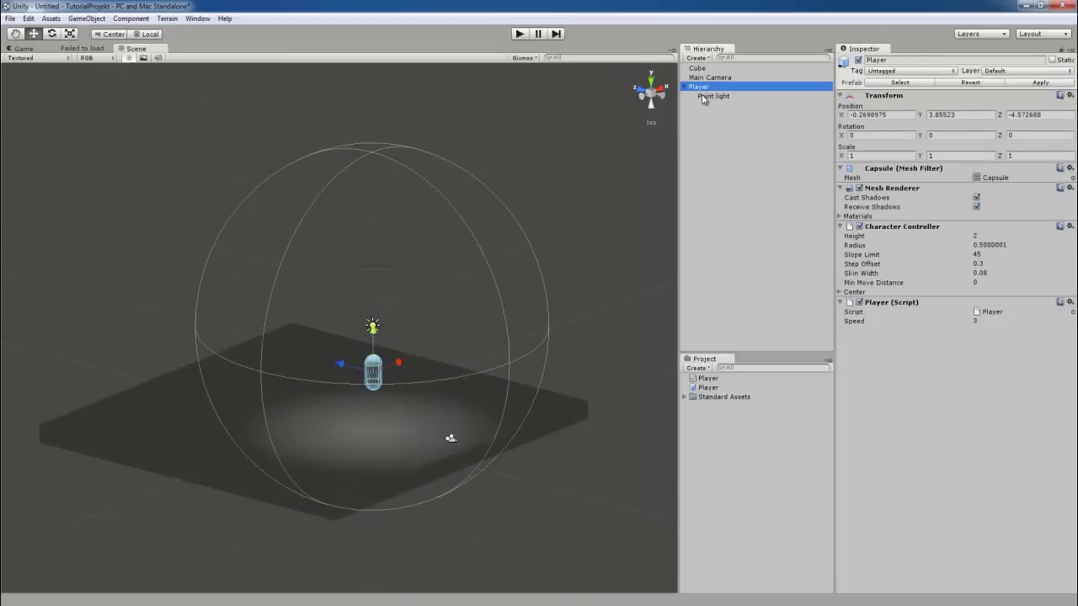
click(710, 97)
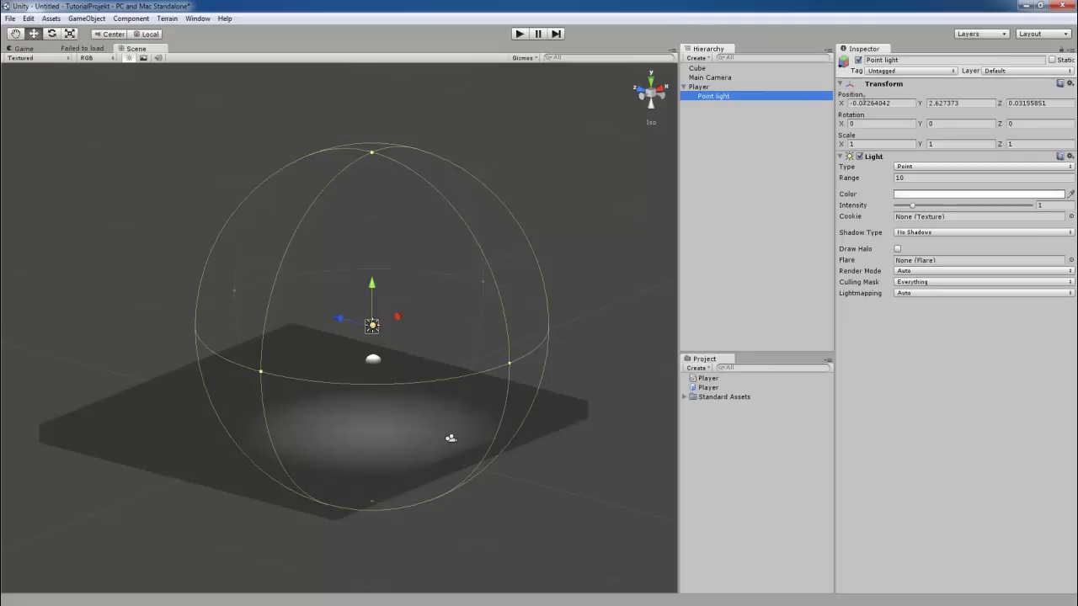
Step: Enter X 0, Z 0 and Y 3 in the Point light's Transform Position
click(886, 104)
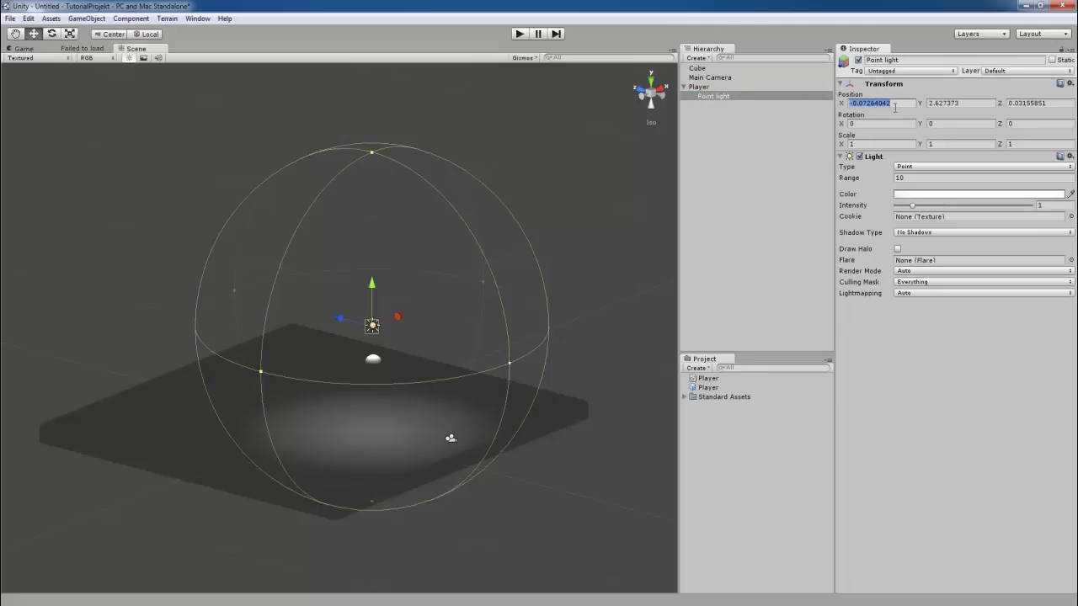
text(0)
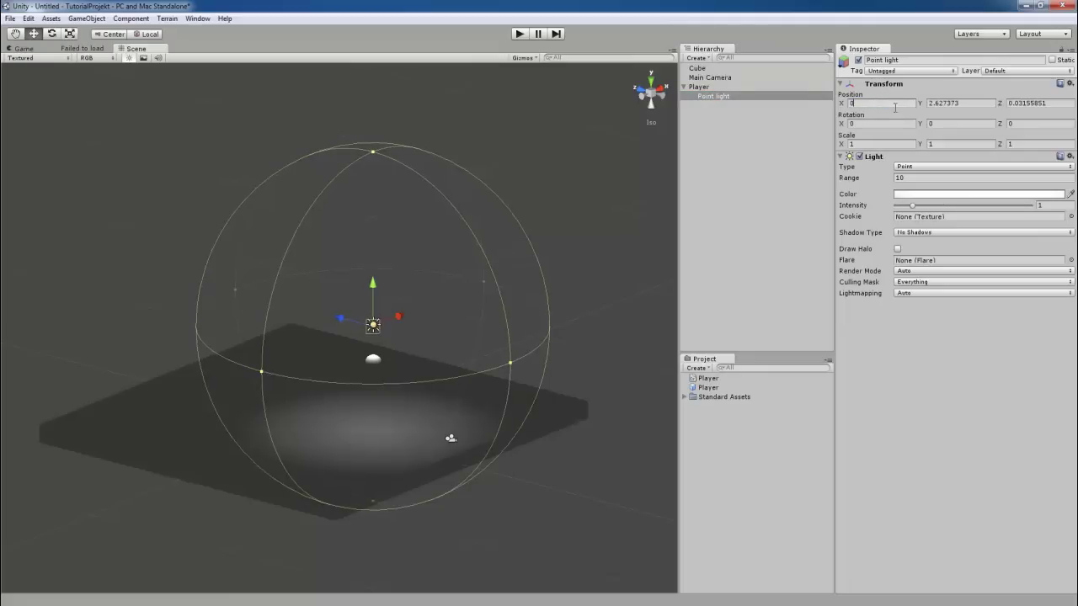
click(1054, 102)
text(0)
click(965, 104)
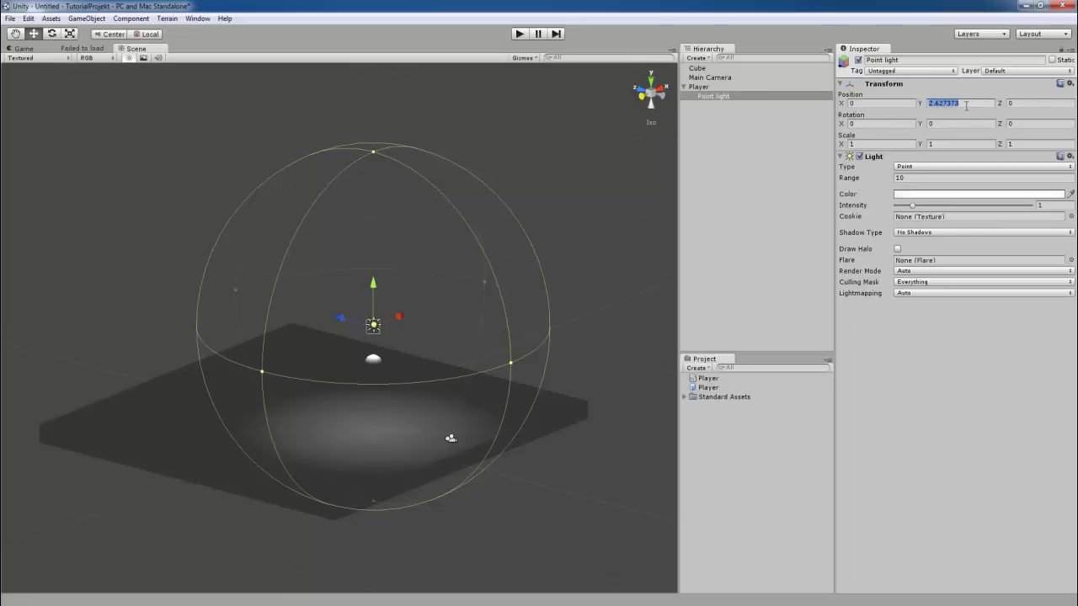
text(3)
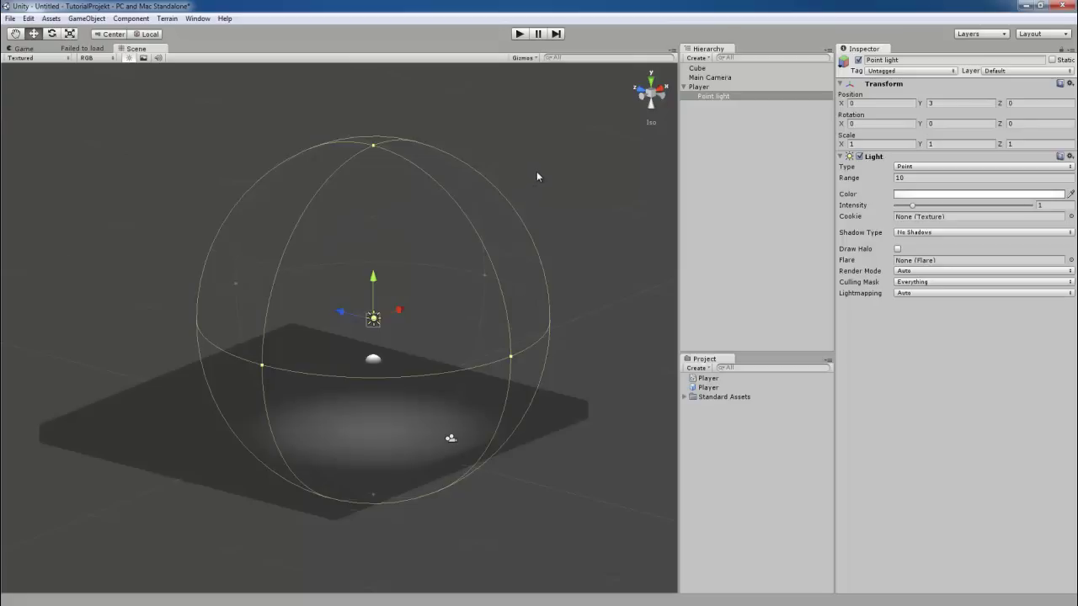
Step: Drag Player forward along Z, then confirm the Point light still reads 0, 3, 0
click(698, 86)
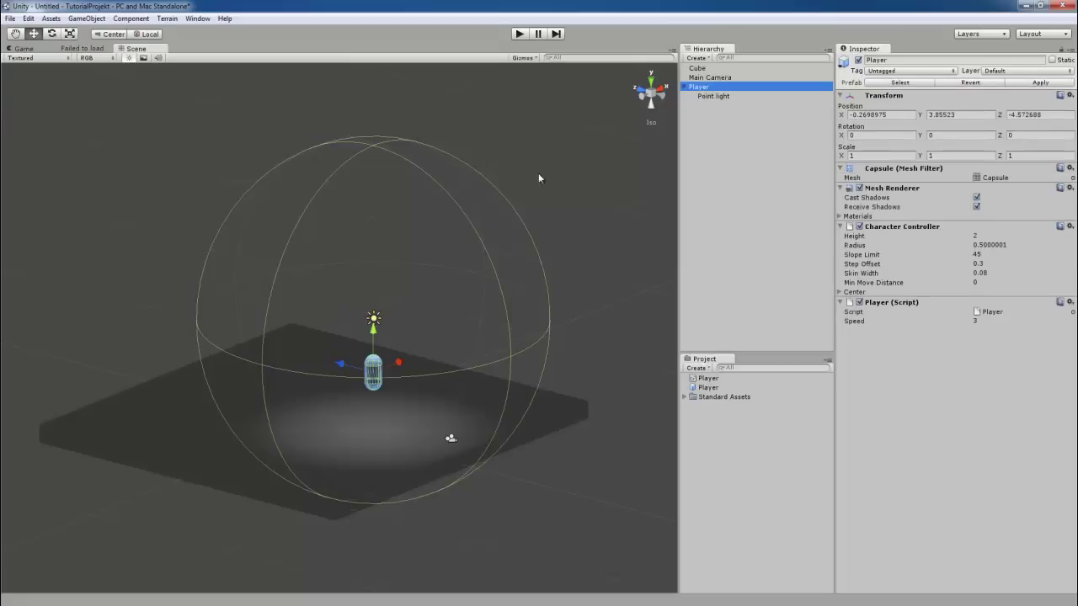
mouse_move(337, 364)
mouse_down()
mouse_move(276, 342)
mouse_move(264, 309)
mouse_up()
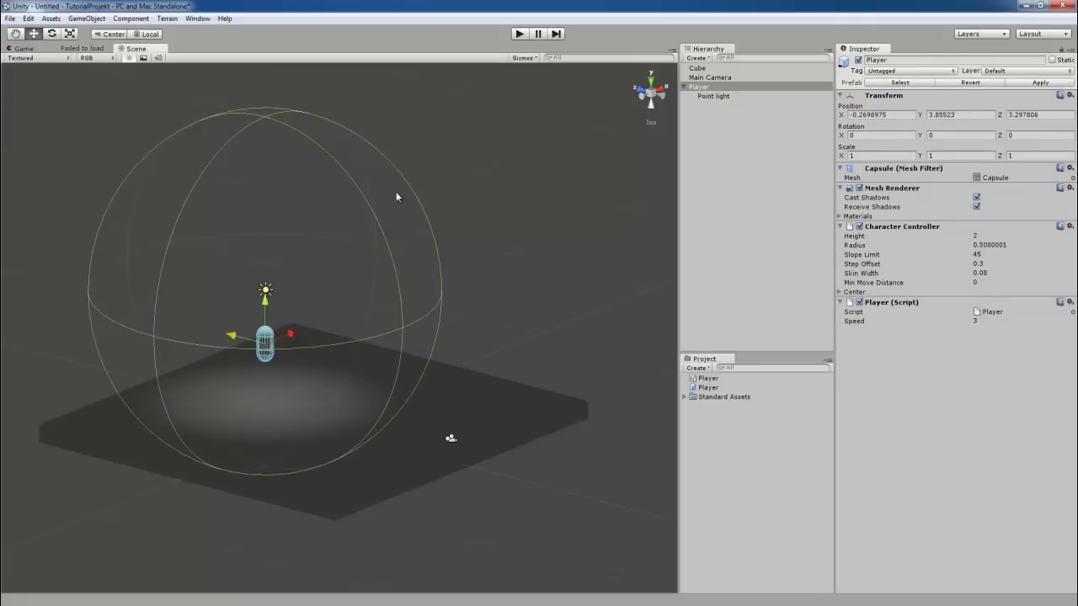
click(724, 96)
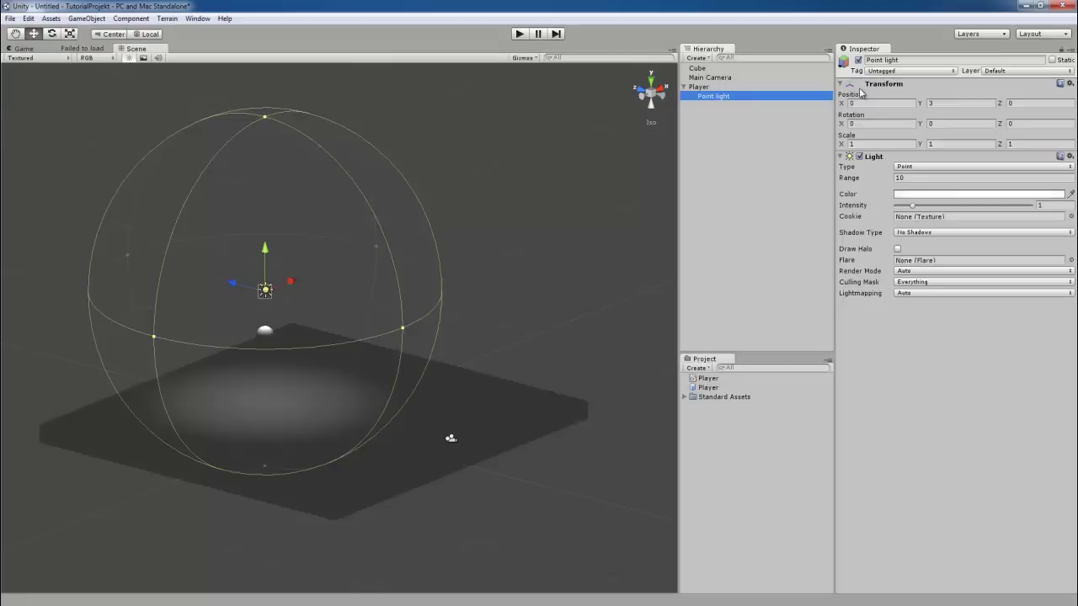
click(854, 103)
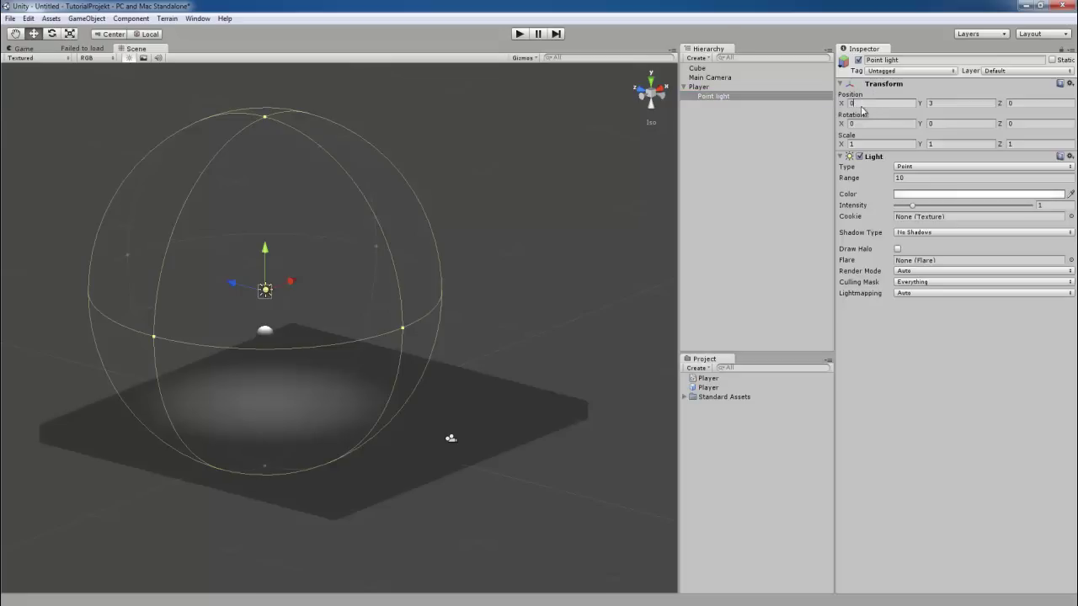
click(1028, 104)
click(716, 88)
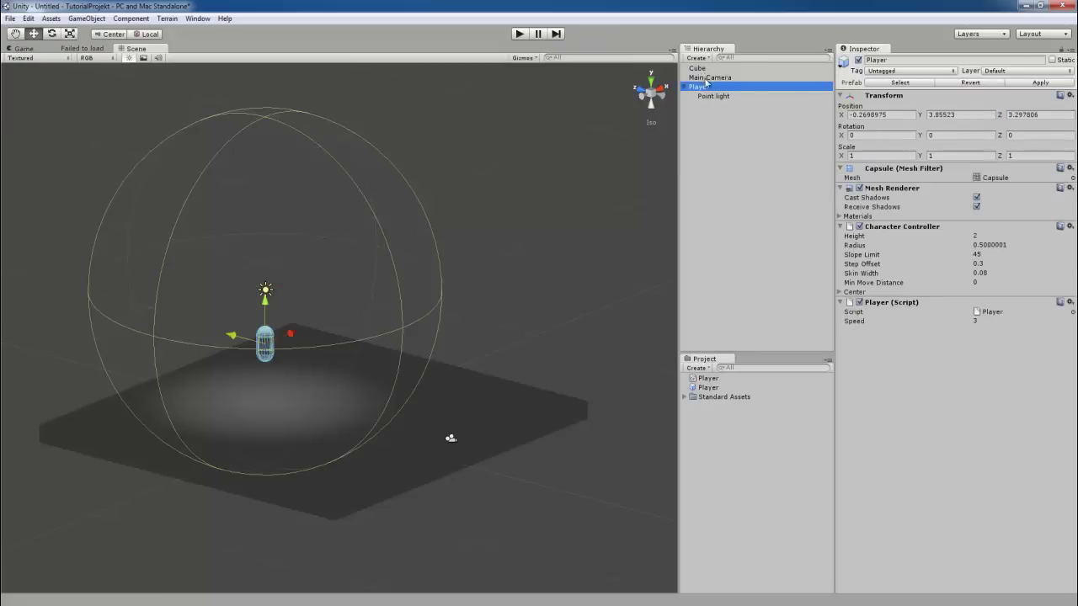
click(720, 96)
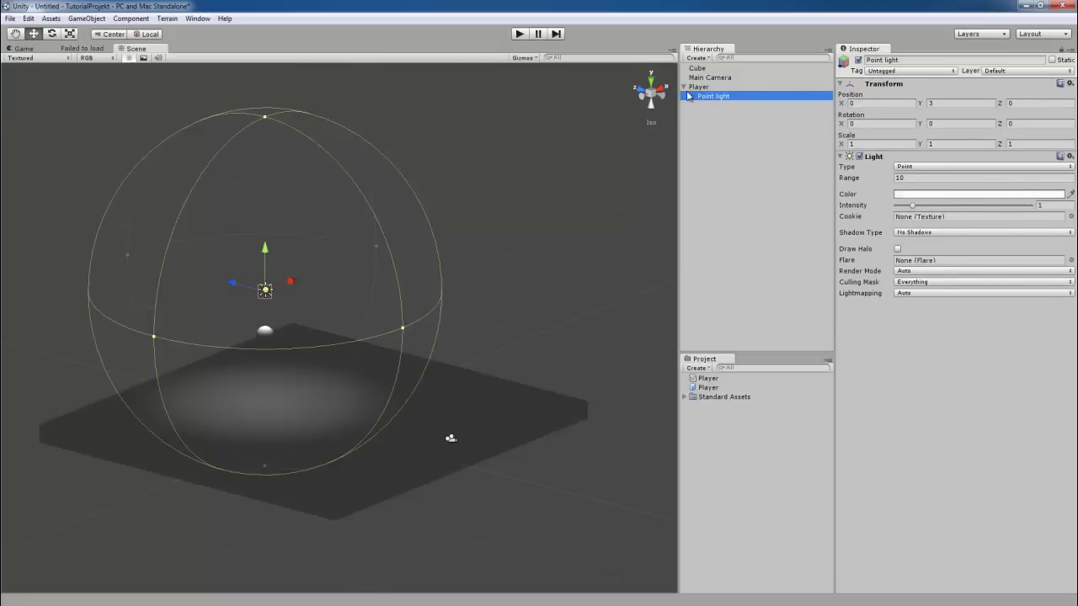
Step: Inspect the Player and the Point light, checking the light's Z position value
click(706, 90)
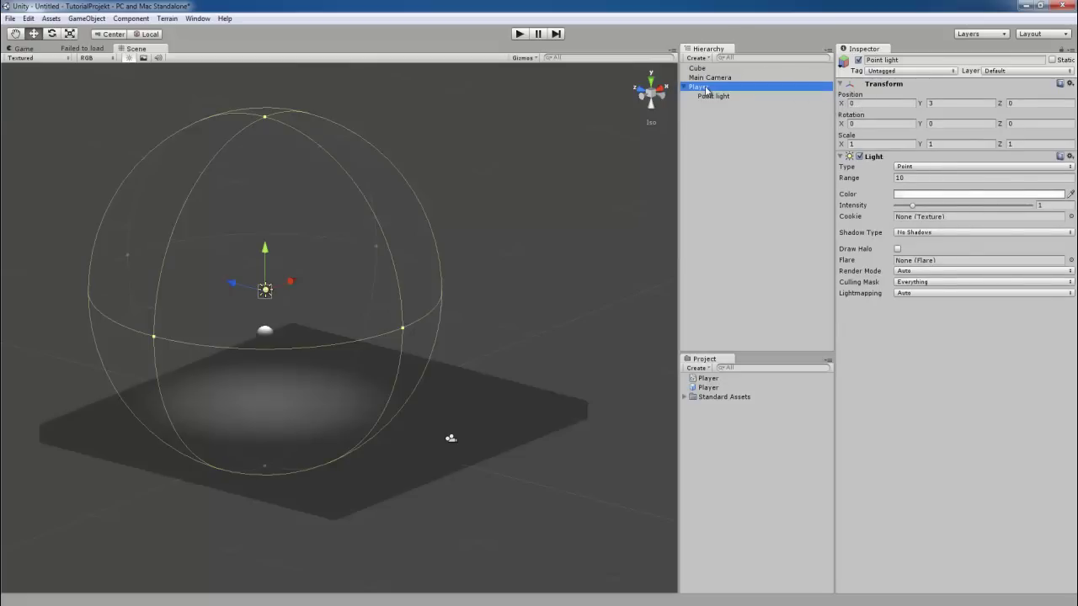
click(761, 104)
click(753, 97)
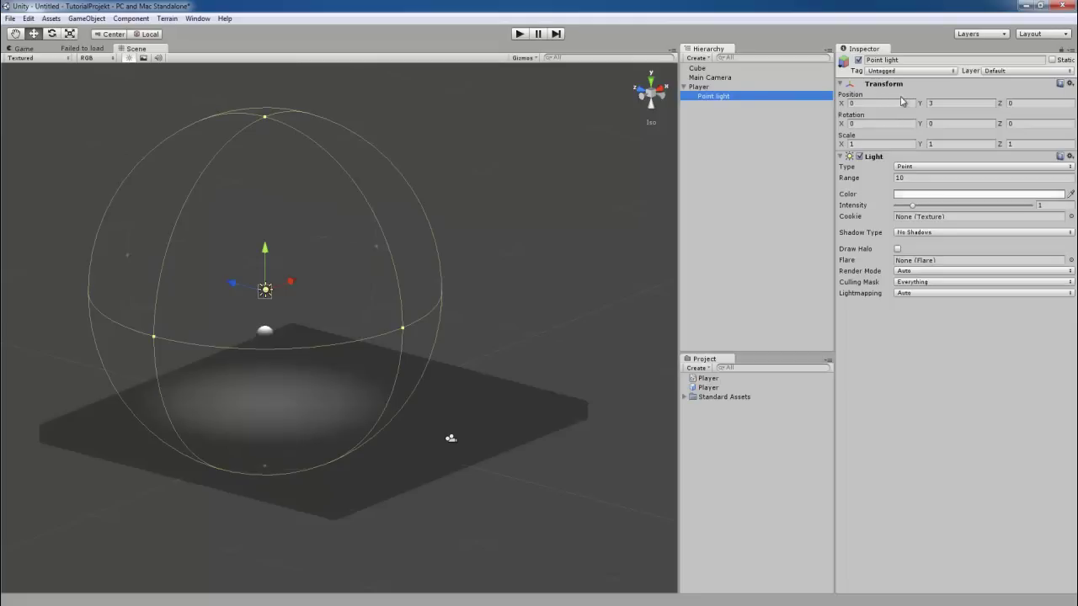
click(1011, 103)
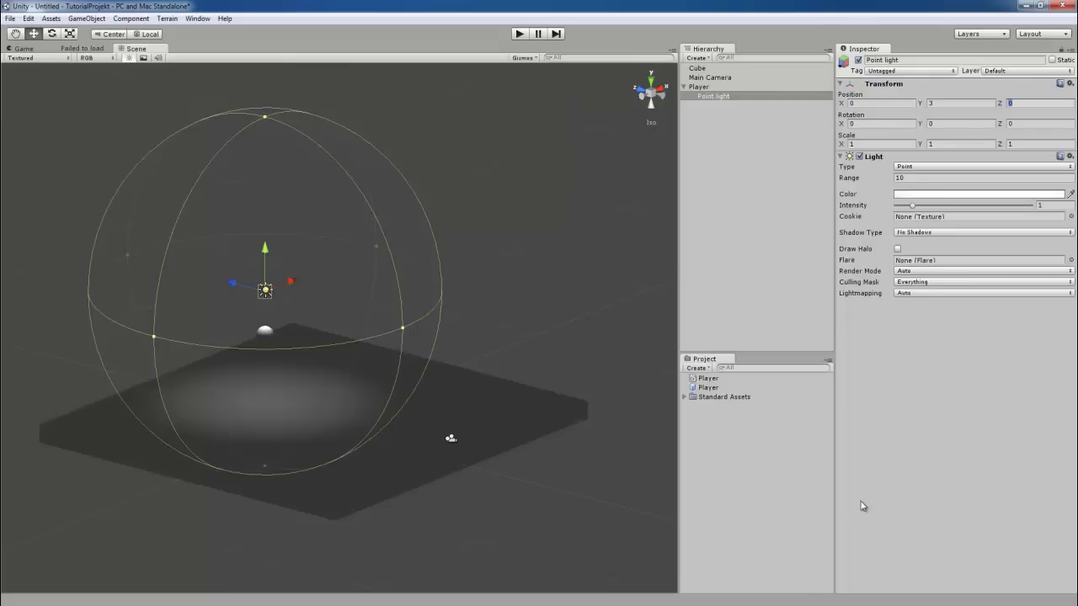
Step: Play-test the Player by steering it with the arrow keys, then stop the game
click(518, 34)
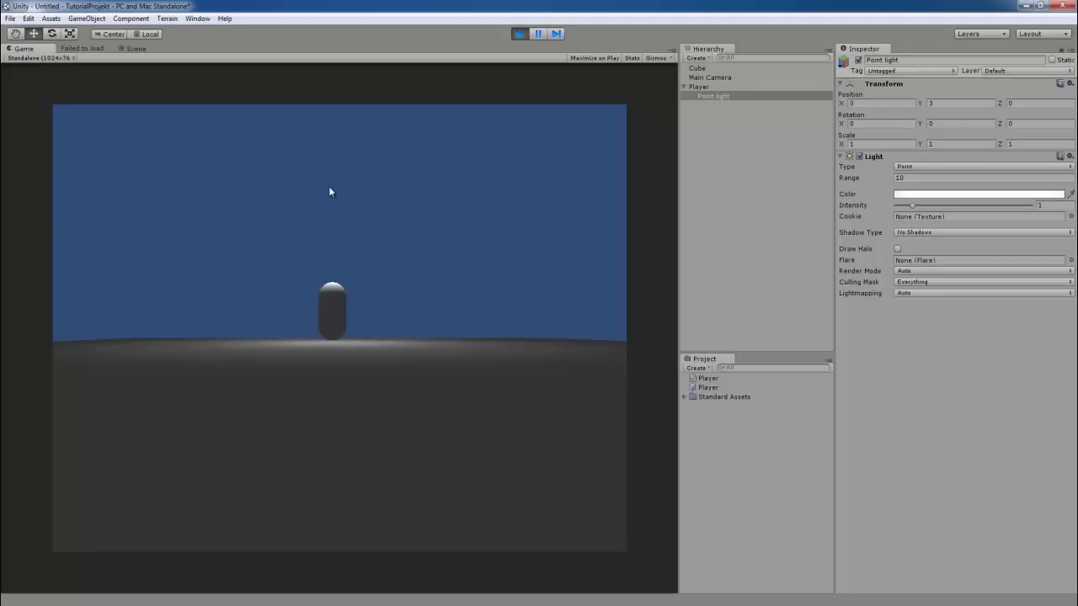
key(Down)
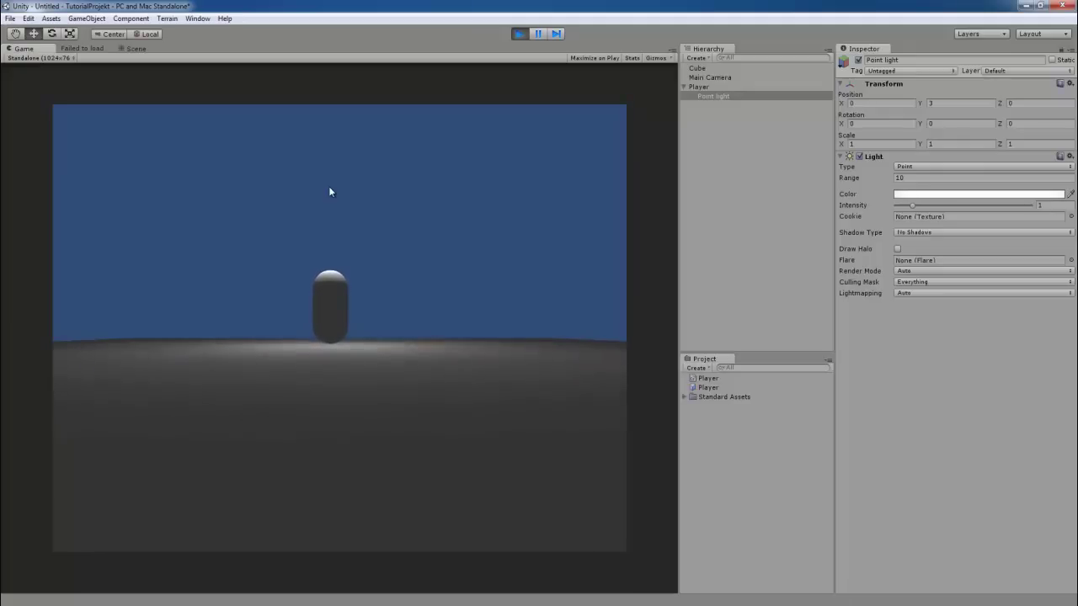
key(Right)
key(Up)
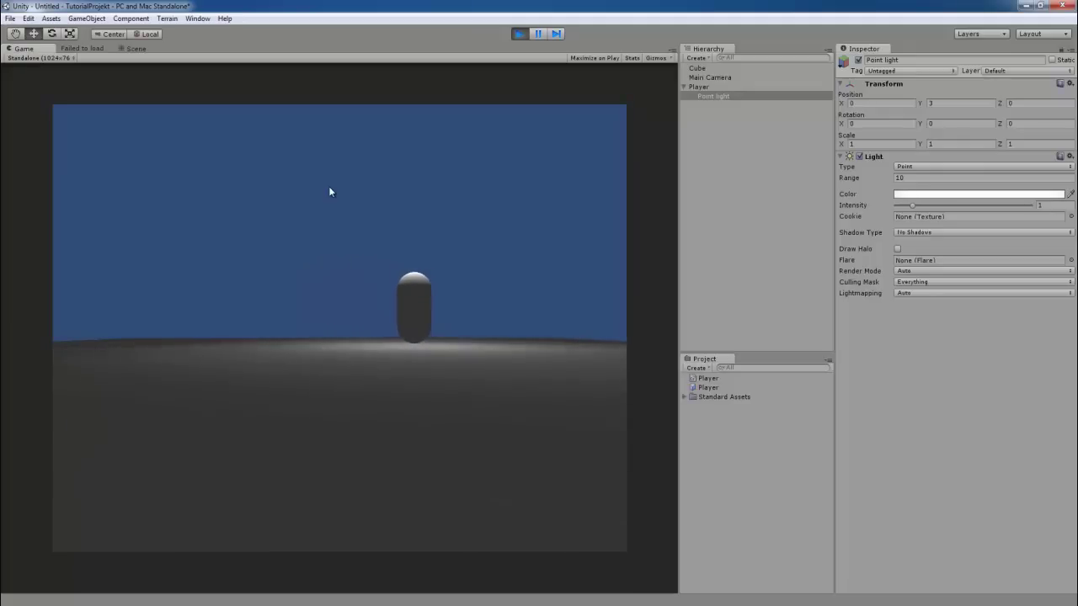
key(Left)
key(Down)
key(Right)
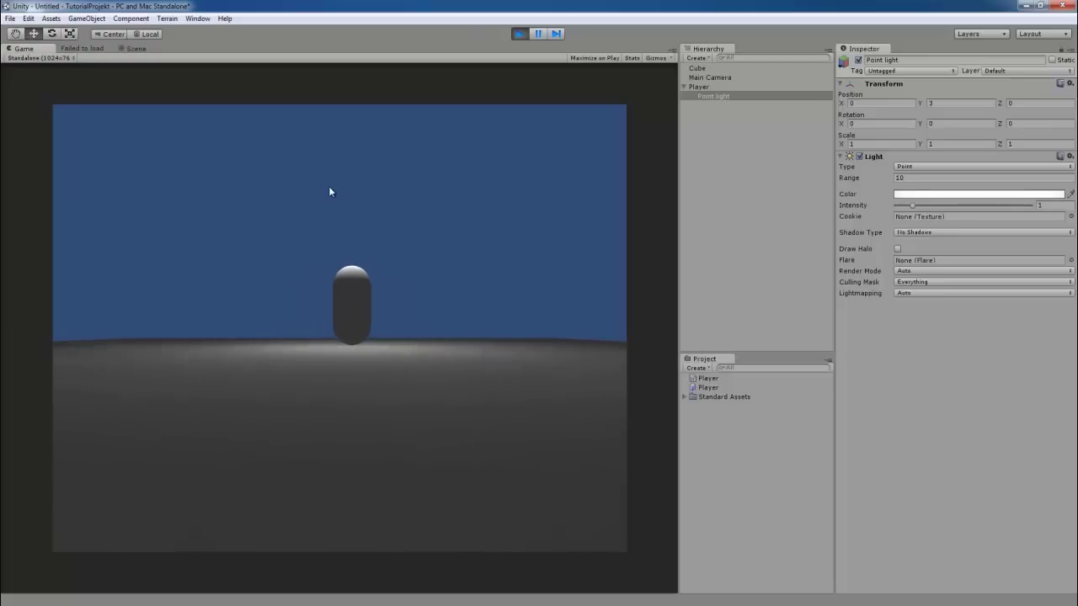
key(Left)
key(Left)
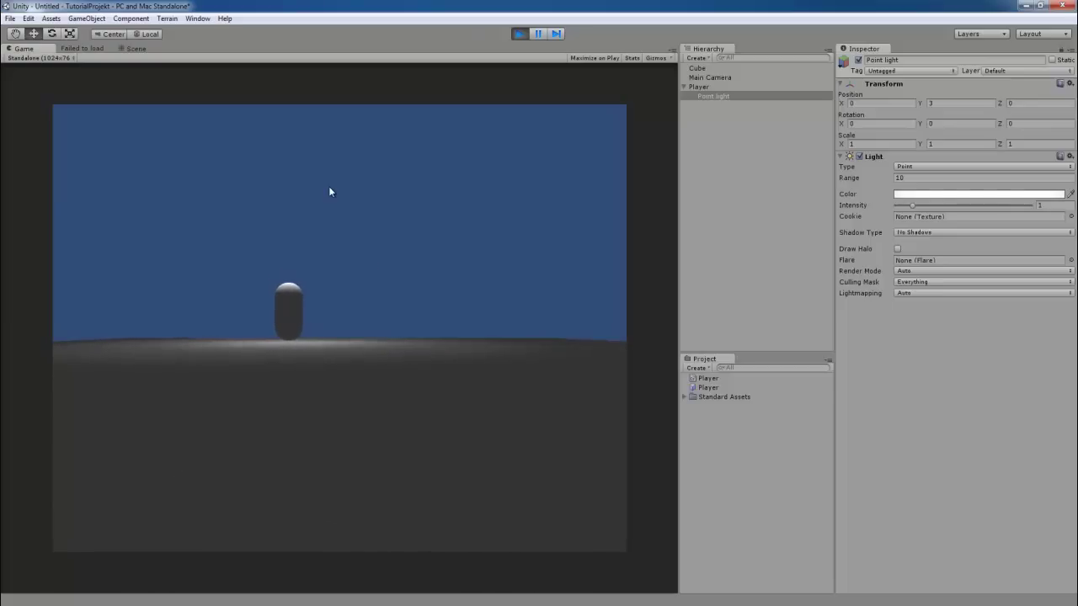
key(Right)
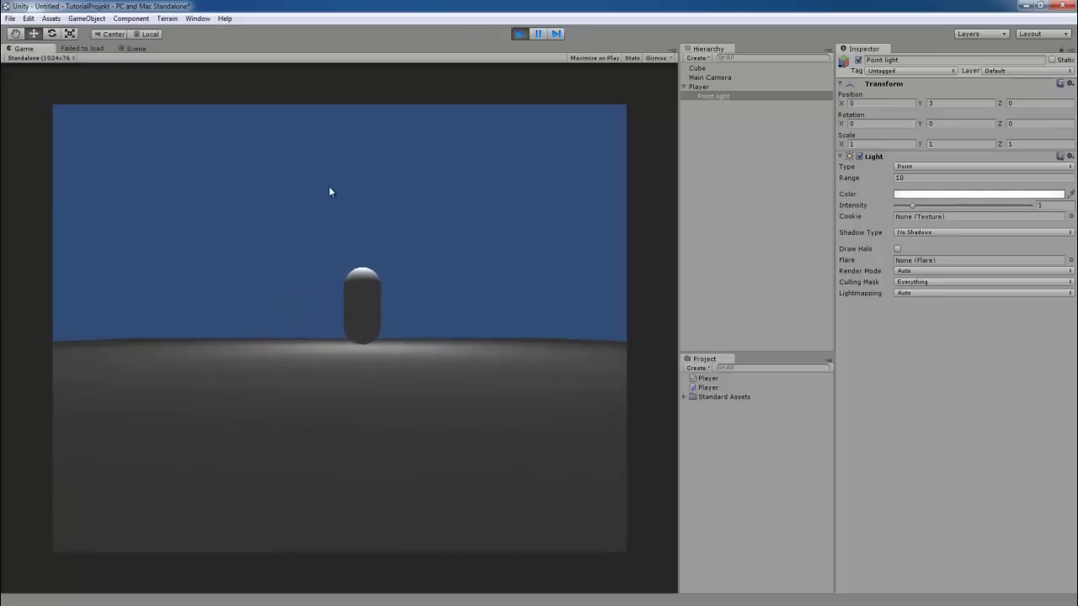
key(Down)
key(Left)
key(Up)
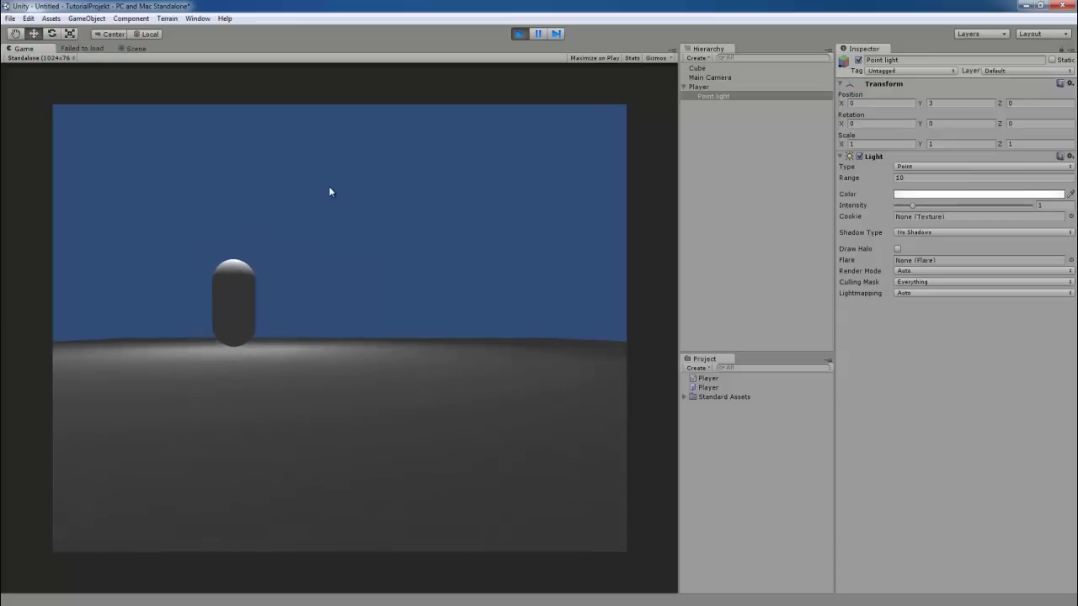
click(517, 35)
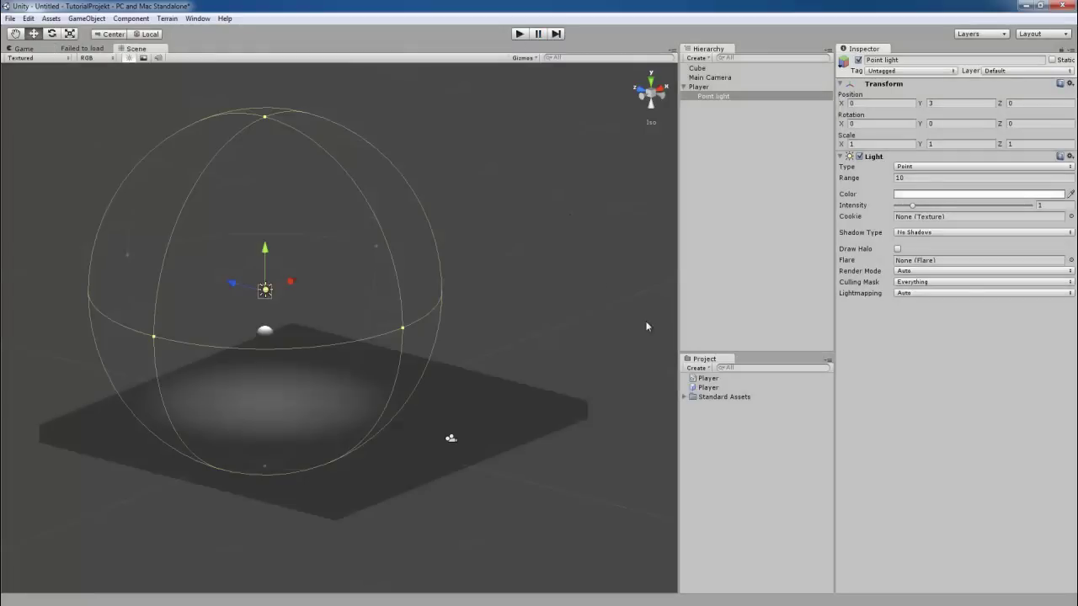
Step: Parent the Main Camera under Player, move it closer behind the capsule, and tilt it about 21° down
click(714, 78)
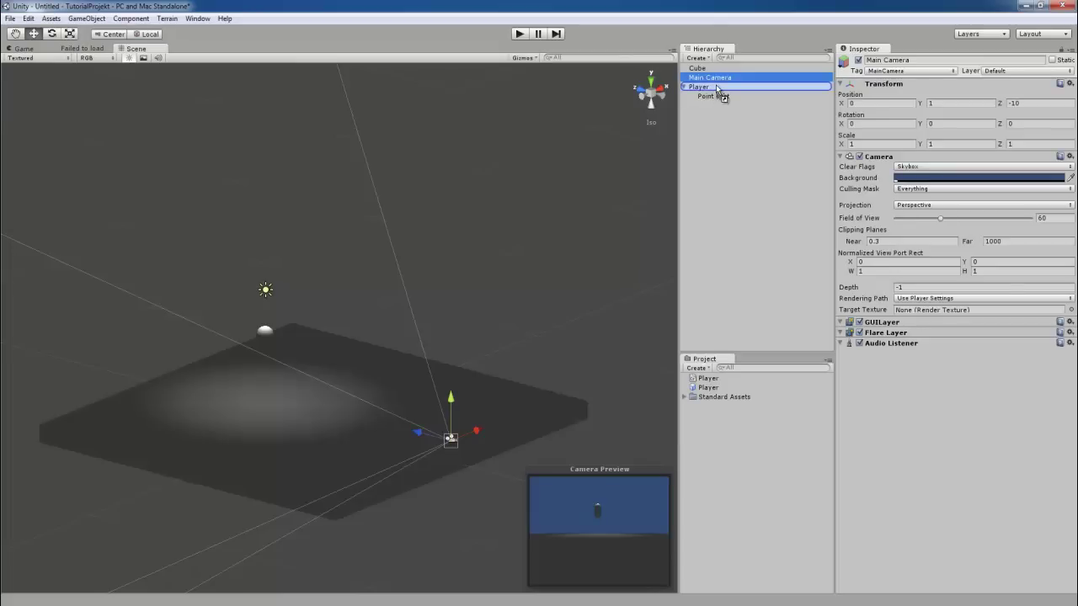
drag(714, 76, 716, 86)
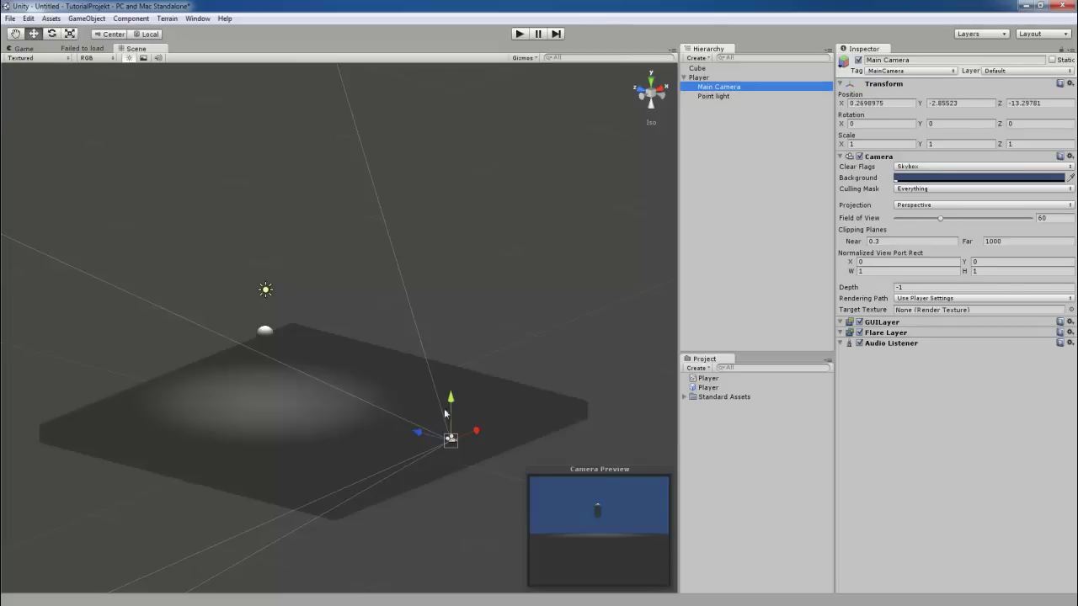
mouse_move(426, 437)
mouse_down()
mouse_move(320, 399)
mouse_move(347, 314)
mouse_up()
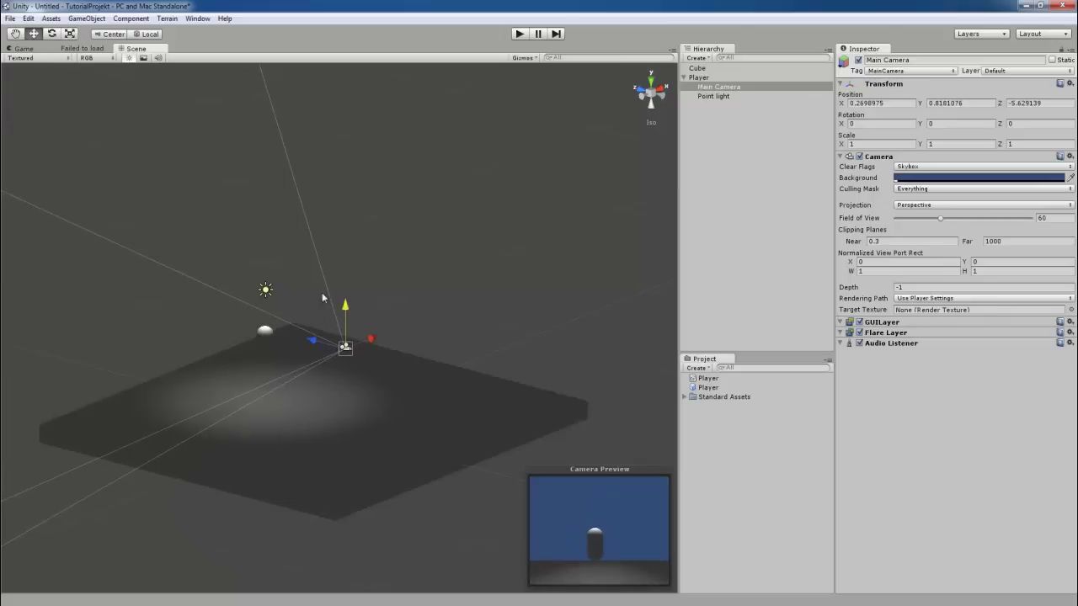
click(51, 34)
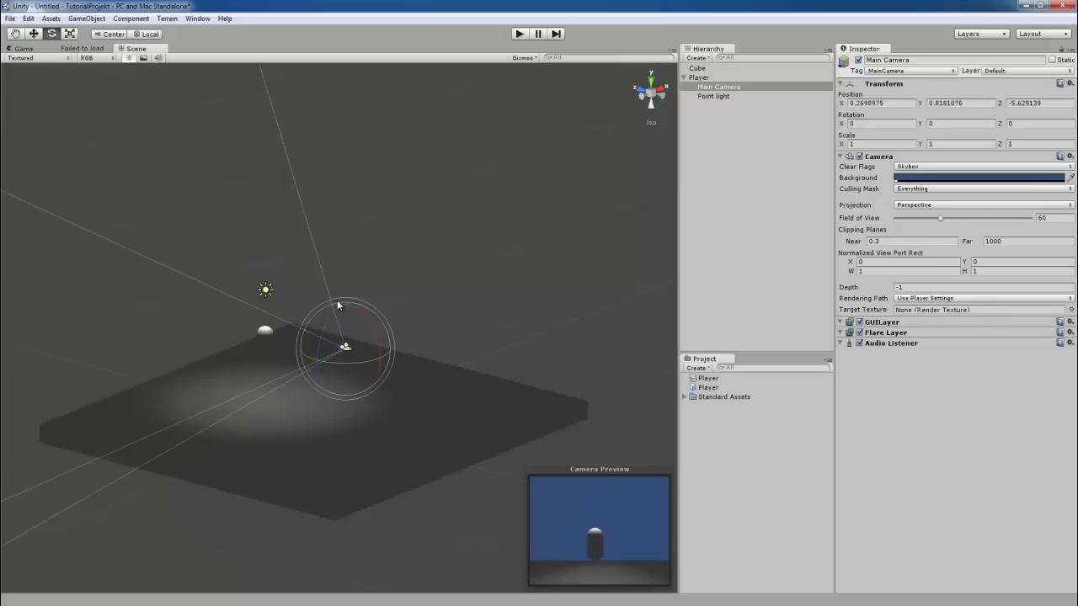
mouse_move(337, 300)
alt+mouse_down()
mouse_move(353, 286)
mouse_move(279, 323)
alt+mouse_up()
click(645, 100)
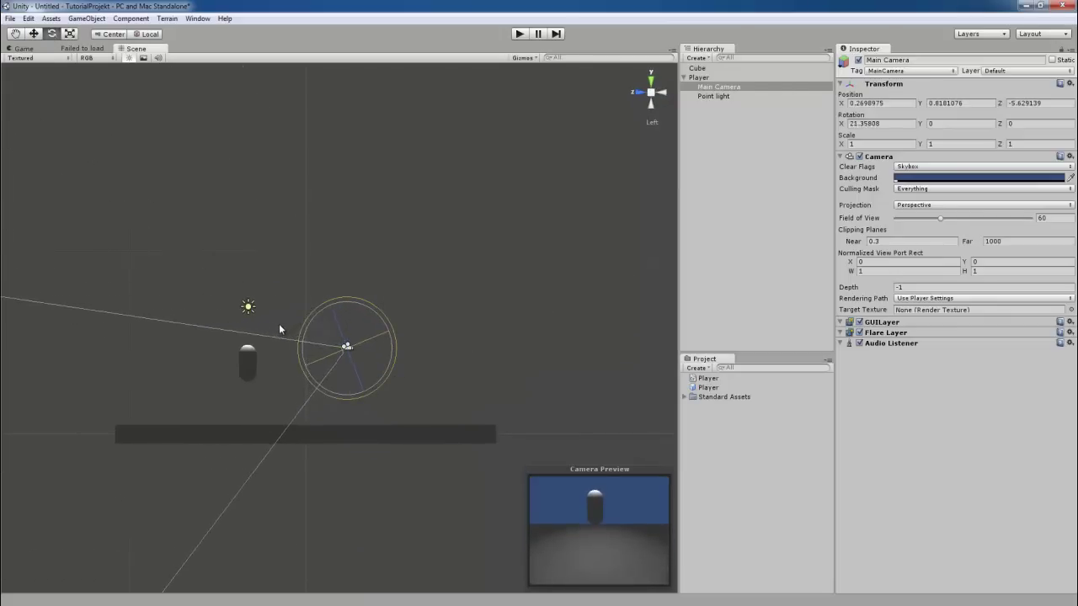
Step: Raise the Main Camera to Y ≈ 3 along the Global axis, keeping its 23.8° downward tilt
click(35, 35)
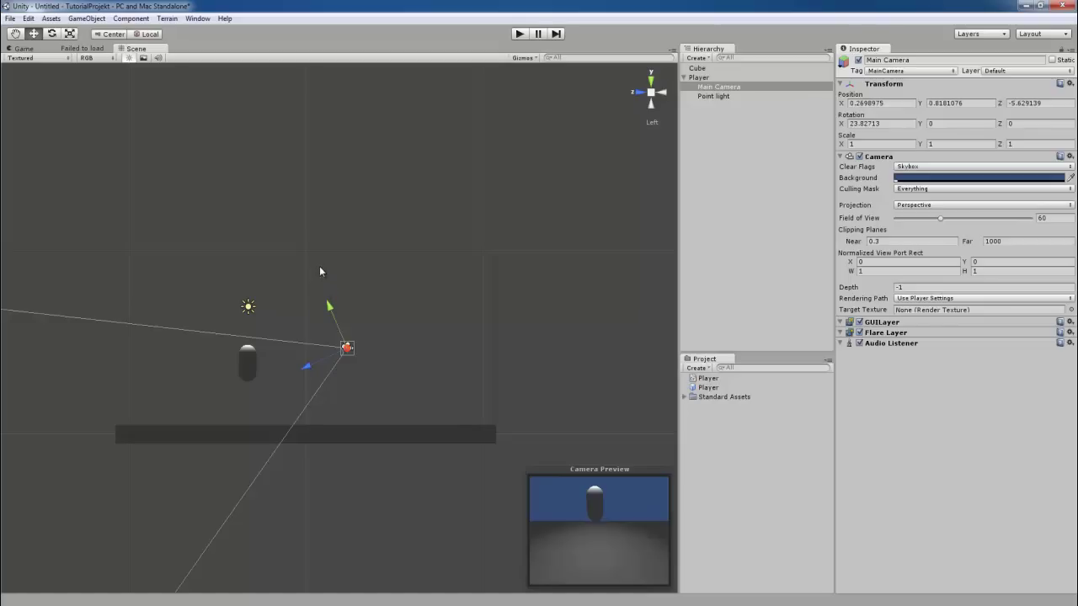
drag(332, 307, 344, 300)
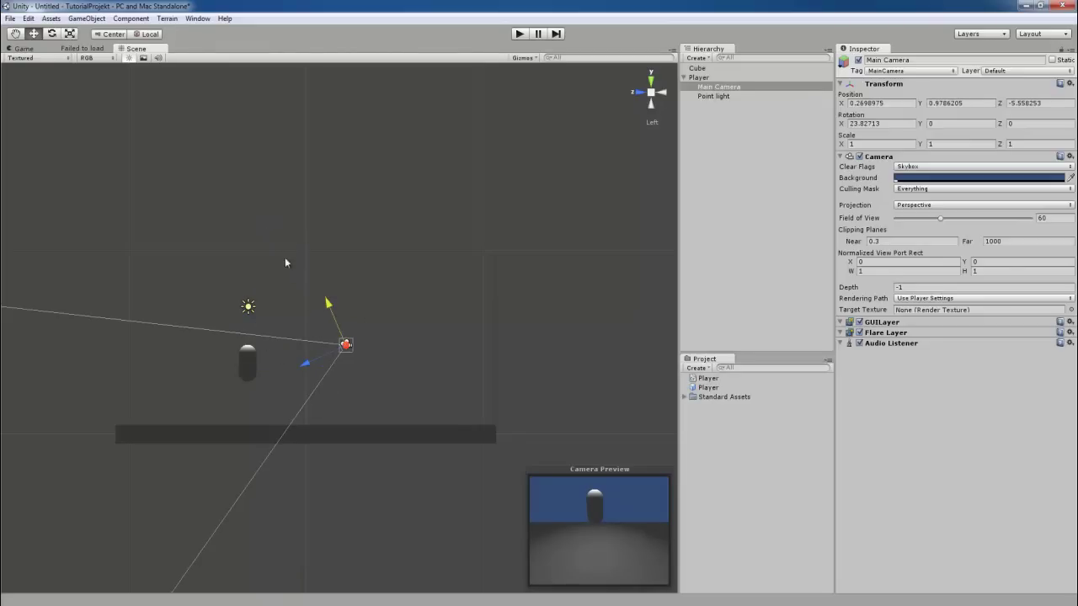
click(141, 36)
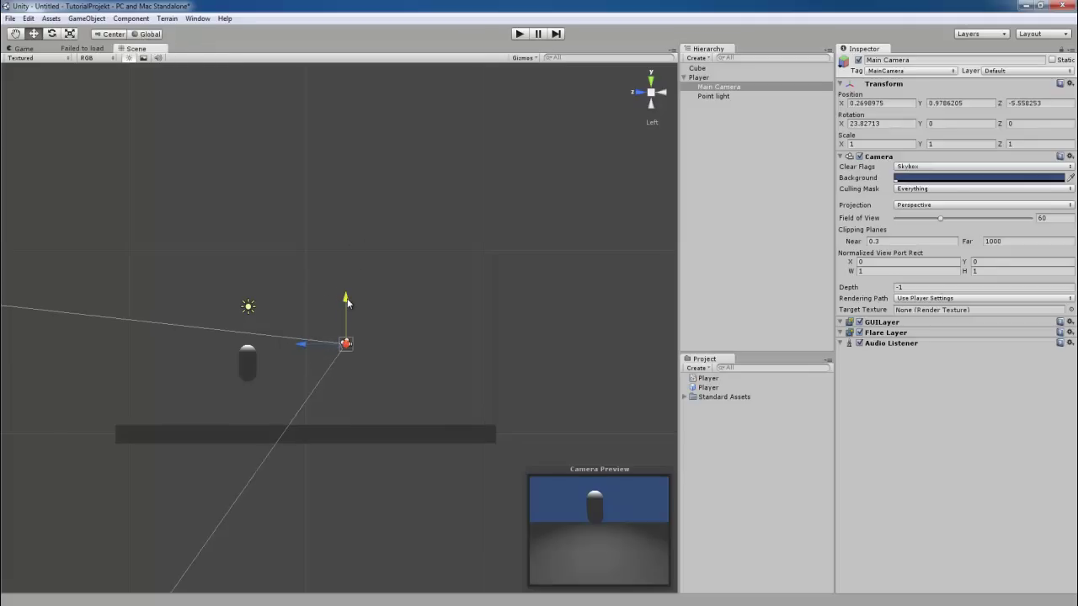
drag(347, 298, 350, 264)
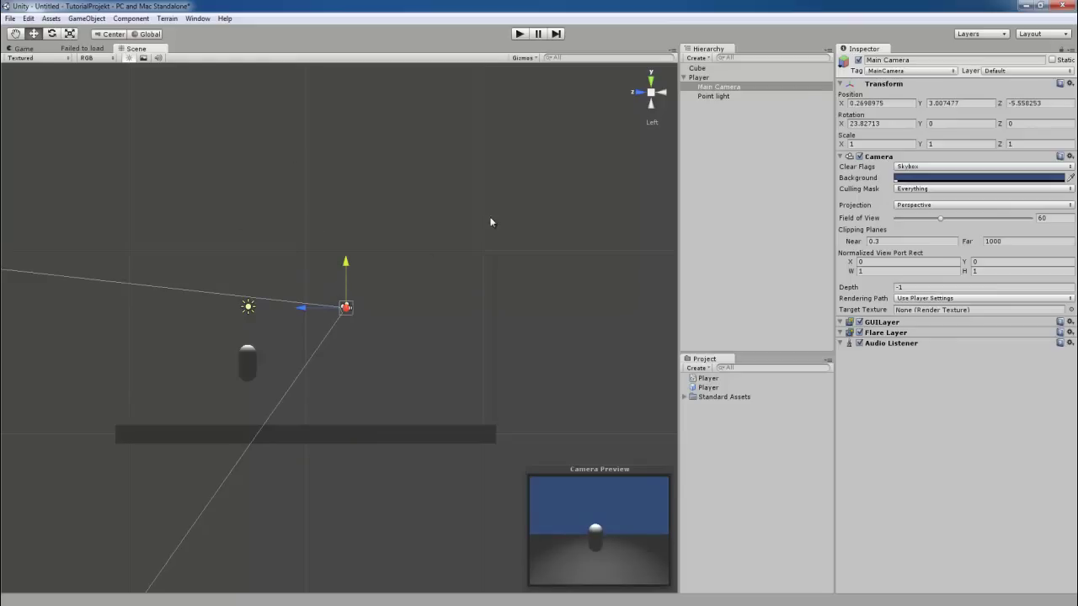
click(697, 88)
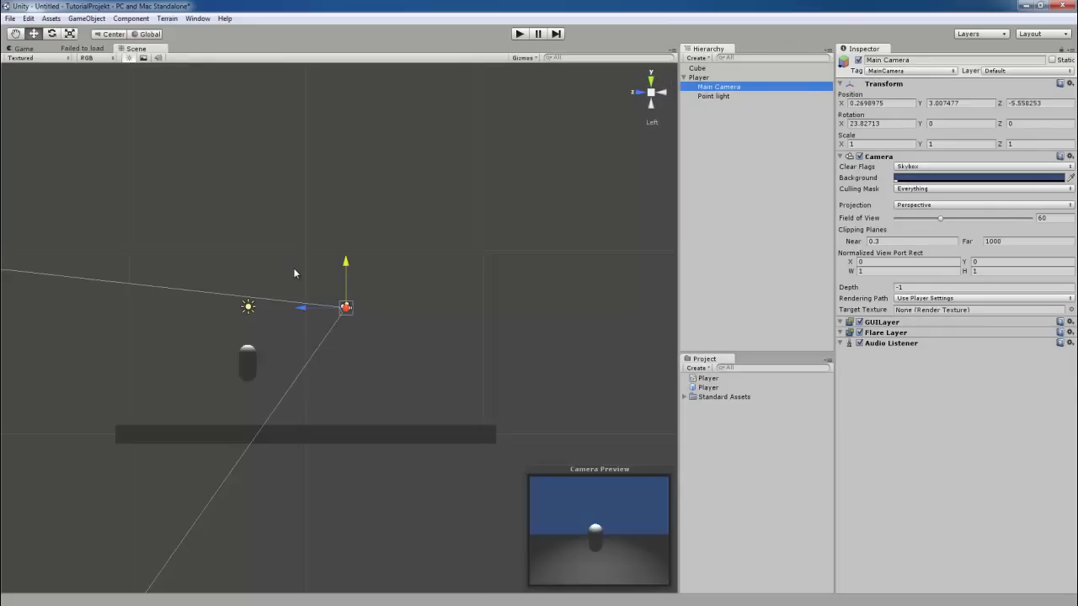
Step: Orbit the Scene view back to perspective and set the Main Camera's Position X to 0
alt+drag(556, 232, 268, 323)
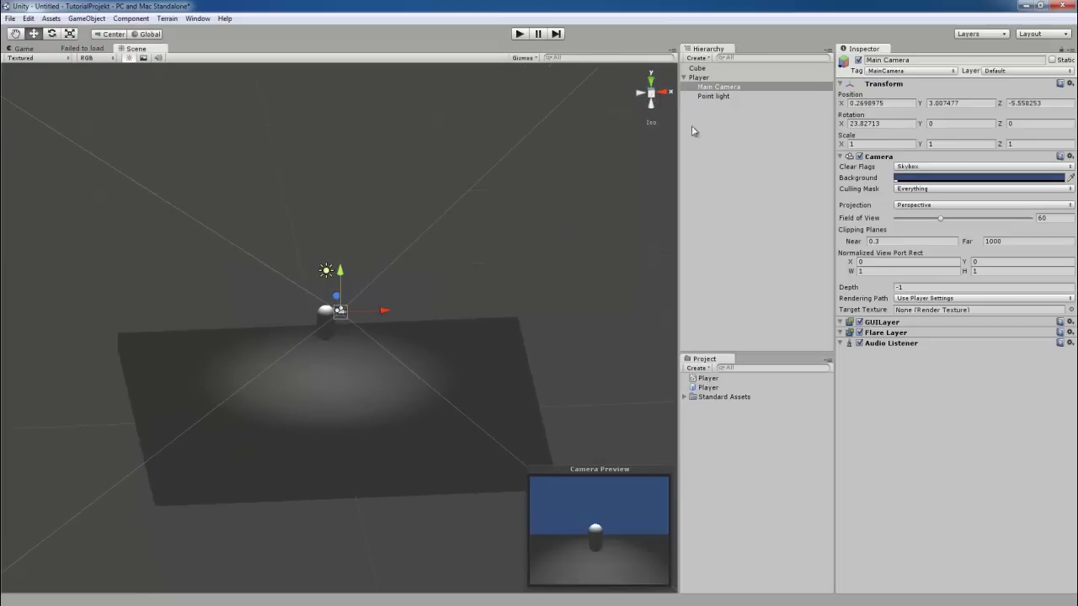
click(893, 103)
text(0)
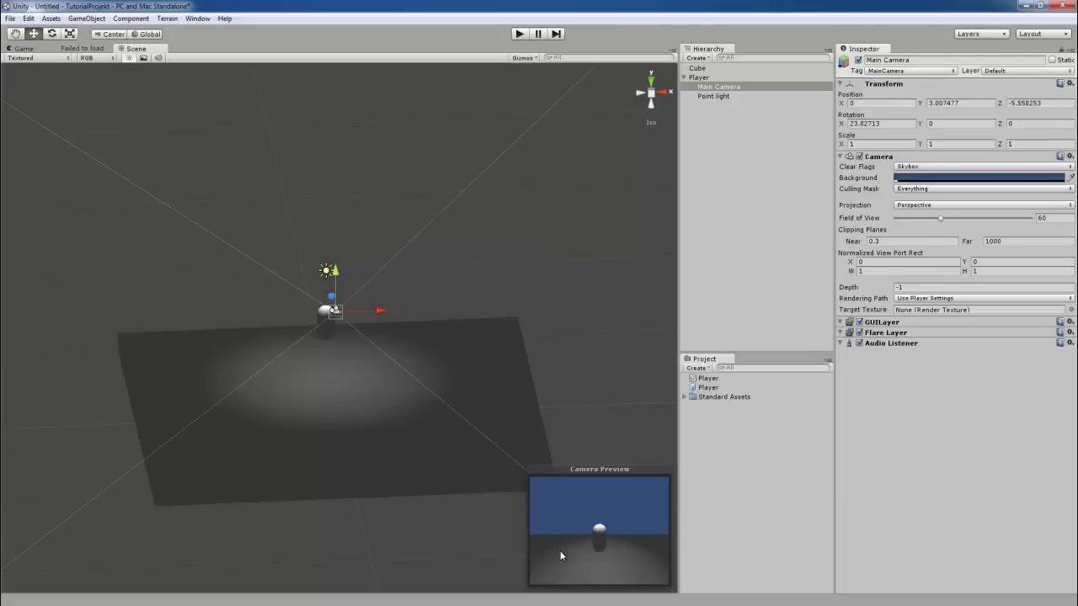
Step: Test-run the camera follow, then change the Player script's Speed from 3 to 5 and play again
click(519, 34)
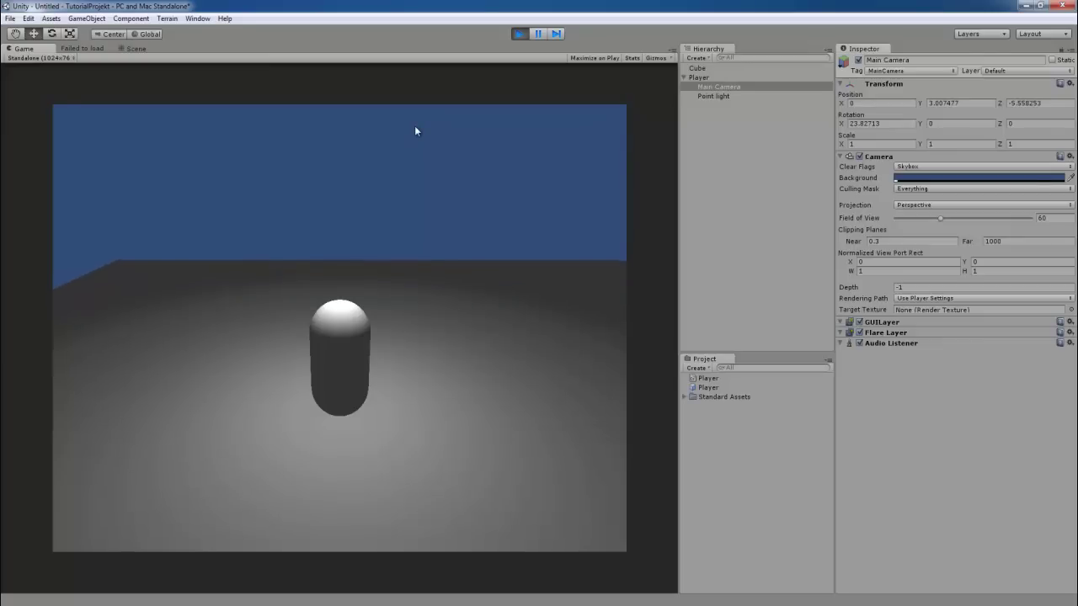
click(519, 34)
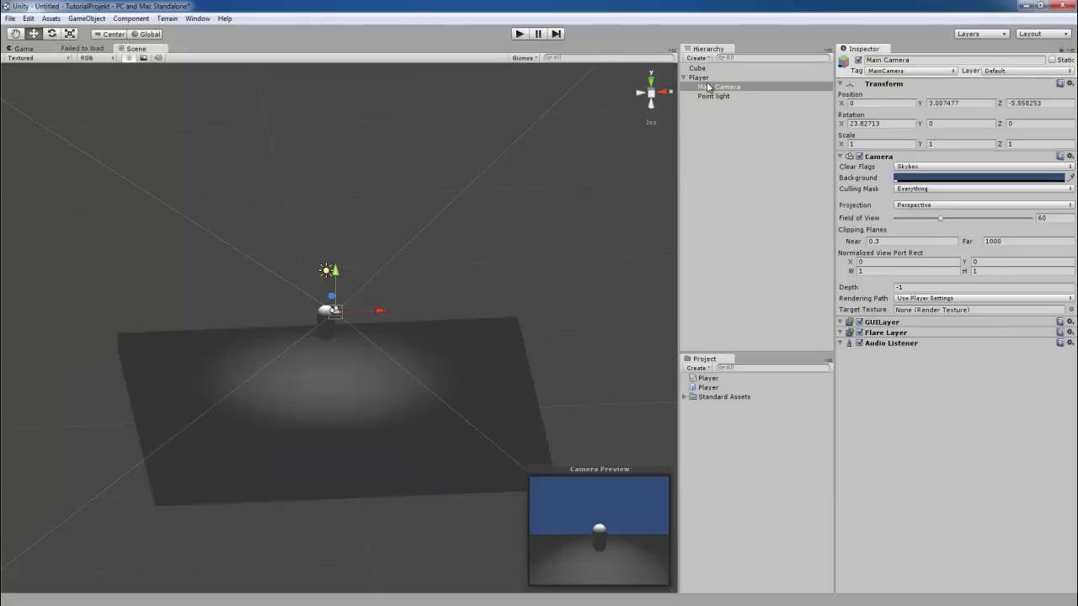
click(698, 77)
click(1007, 323)
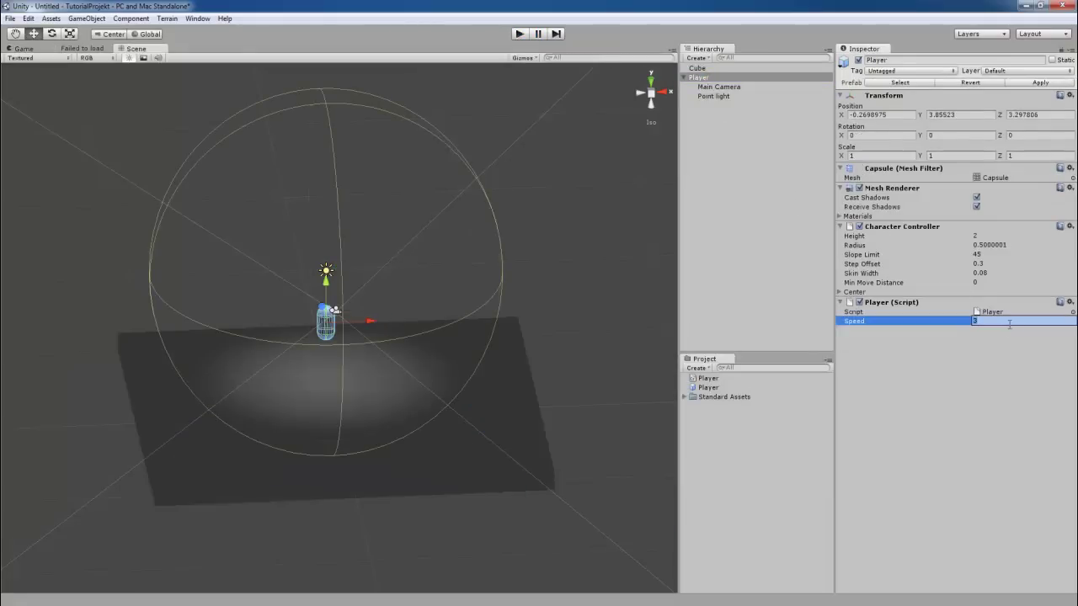
text(5)
key(Return)
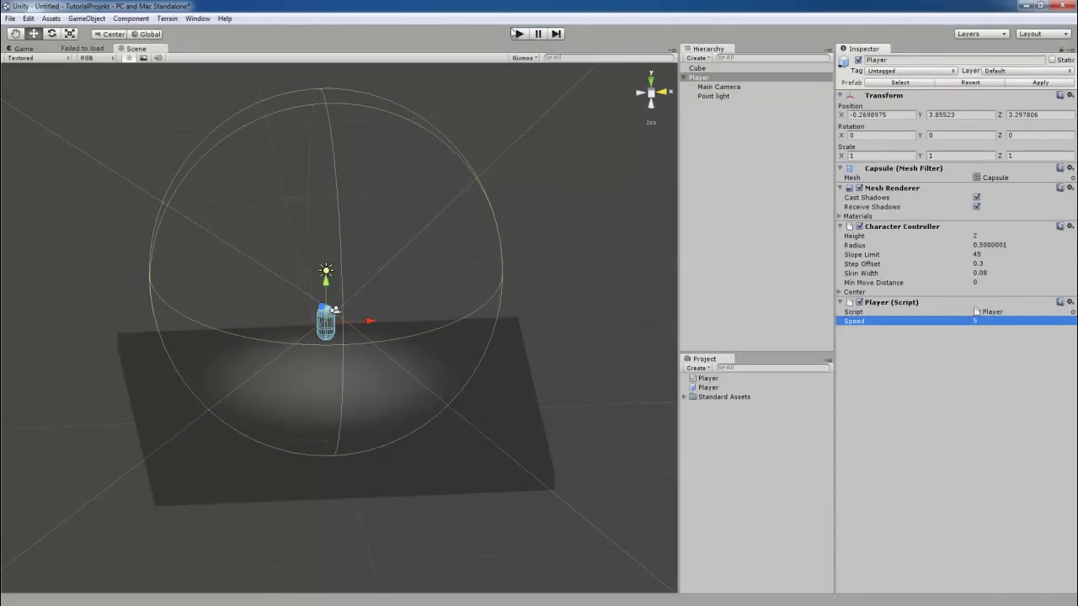
click(516, 33)
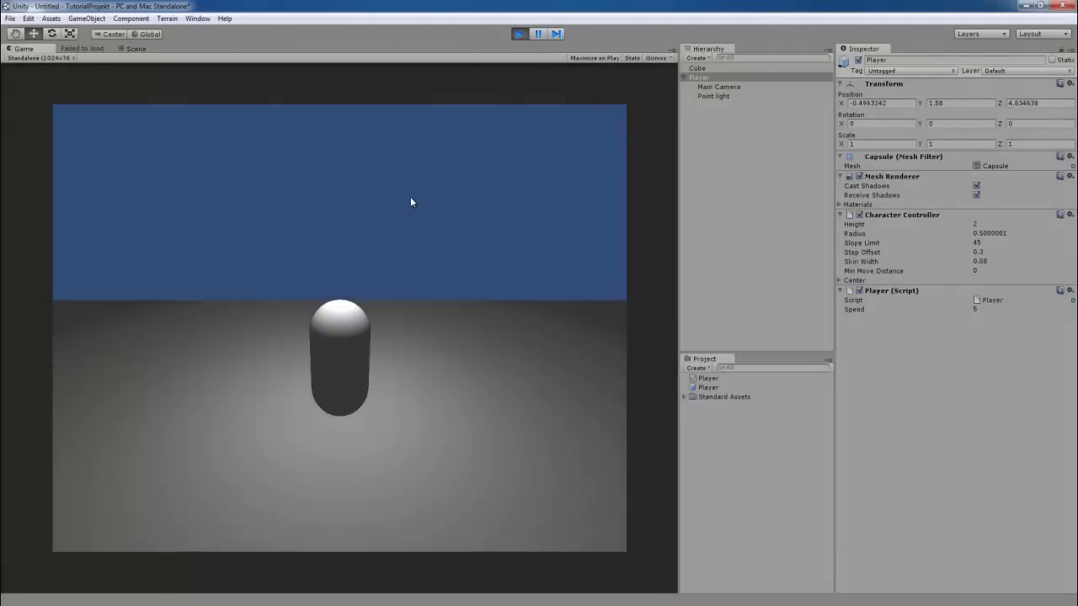
Step: Walk the Speed-5 capsule forward, back, left, right and diagonally across the floor with W, A, S, D
key(a)
key(d)
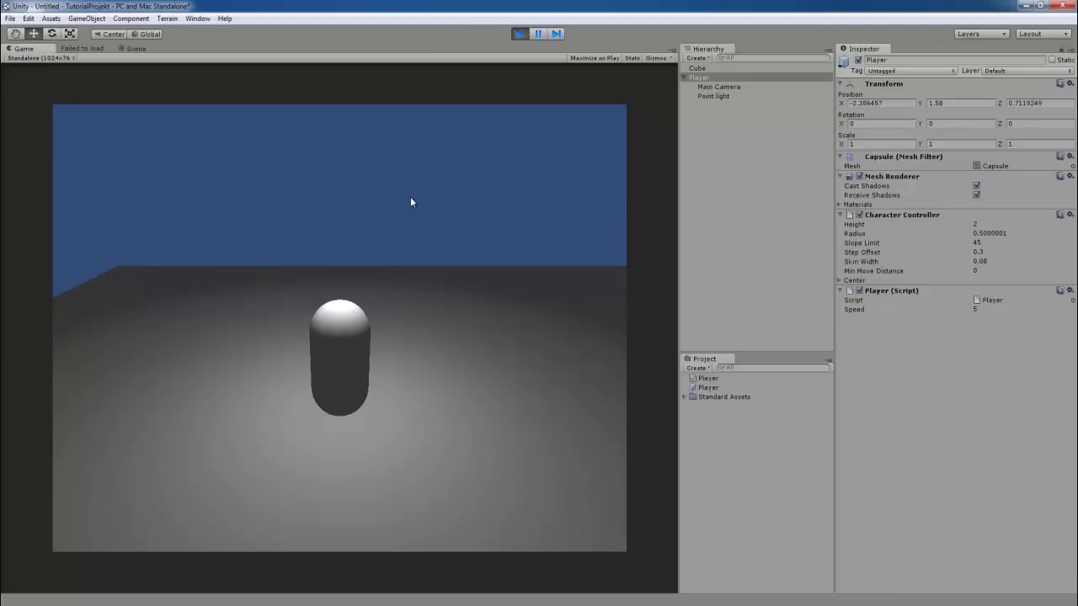
key(a)
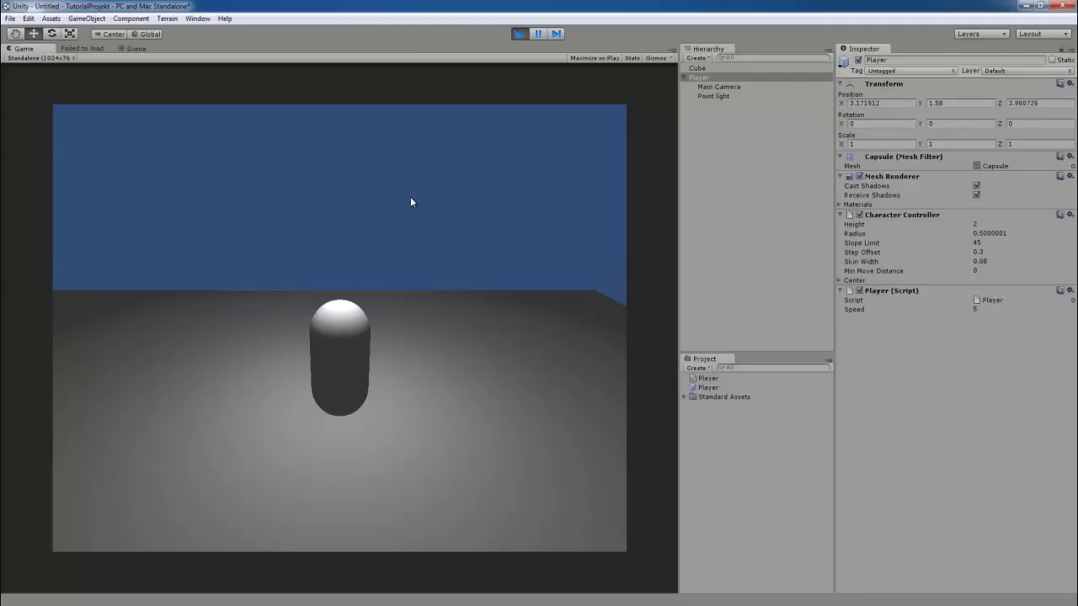
key(s)
key(a)
key(s)
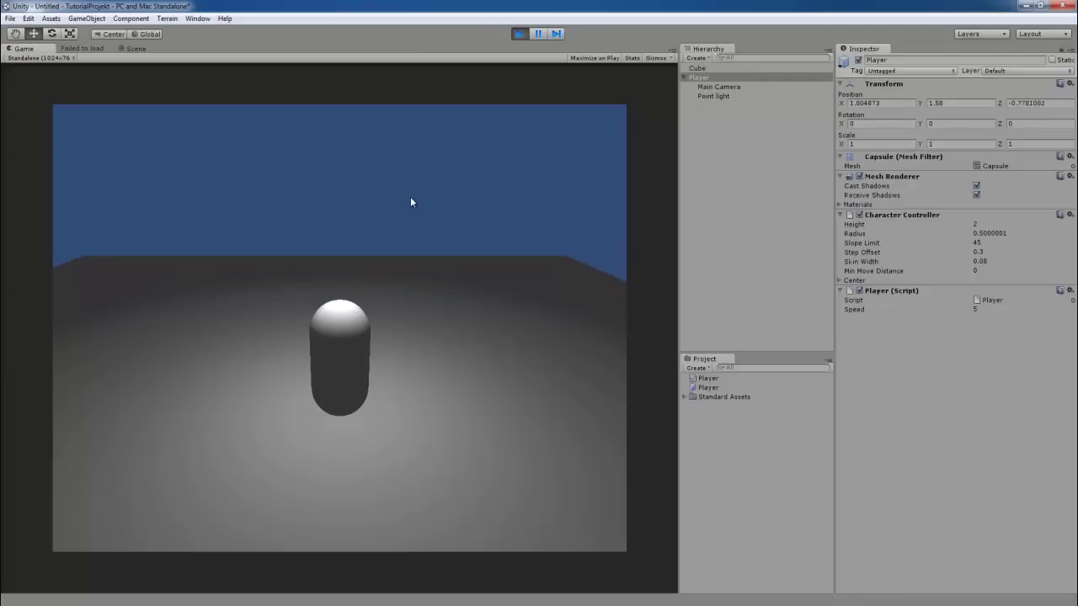
key(d)
key(s)
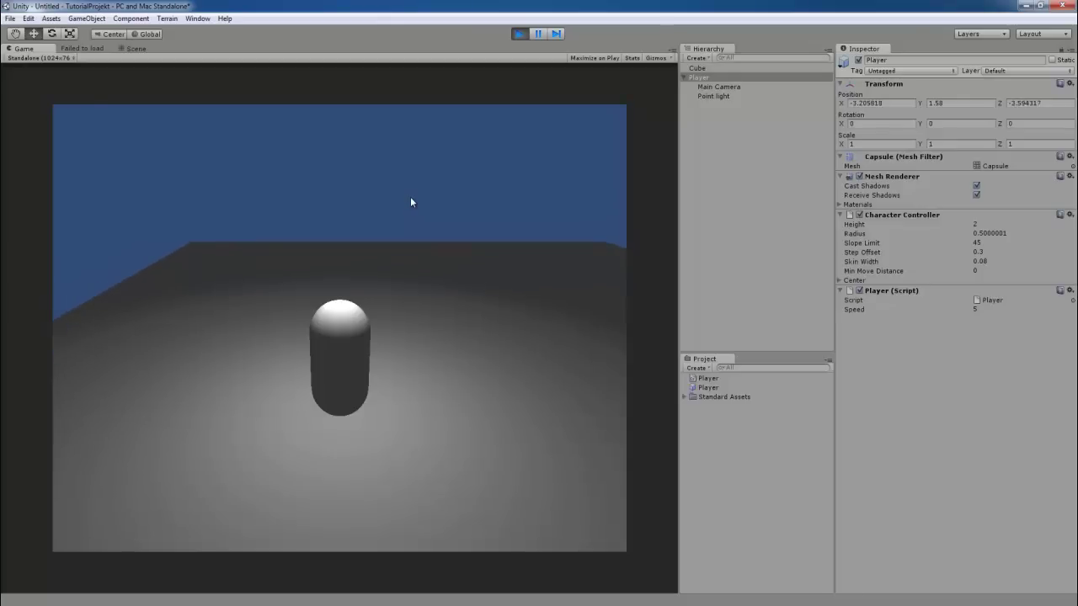
key(w)
key(a)
key(w)
key(d)
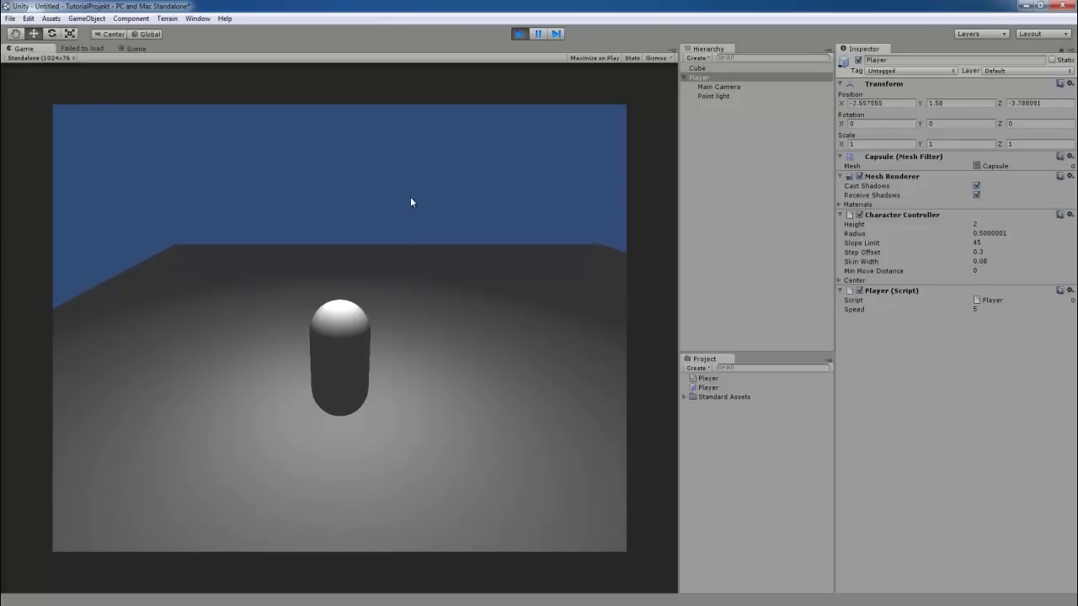
key(a)
key(w)
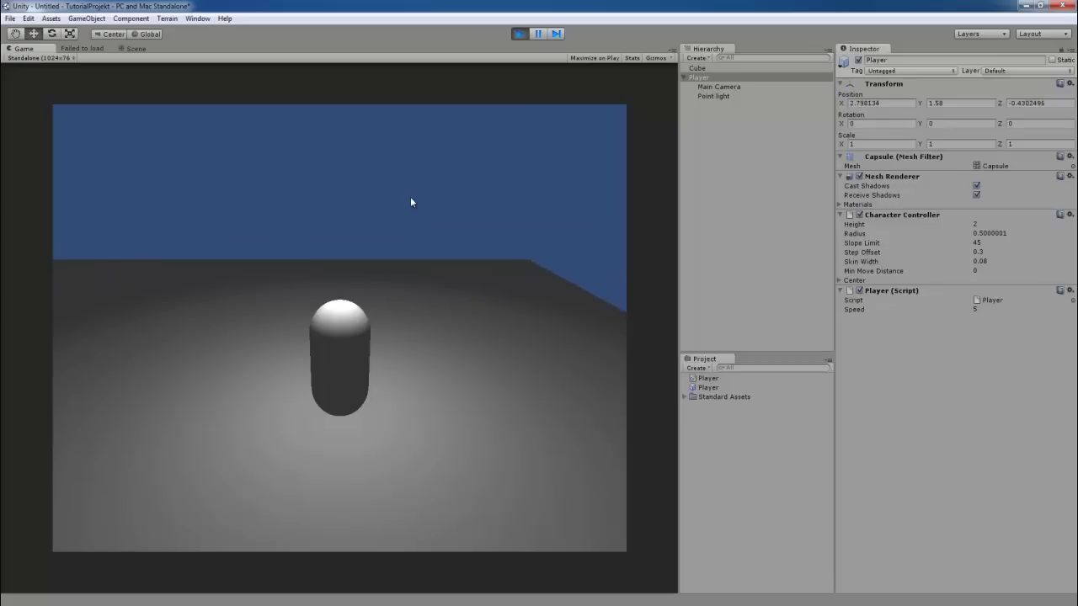
key(s)
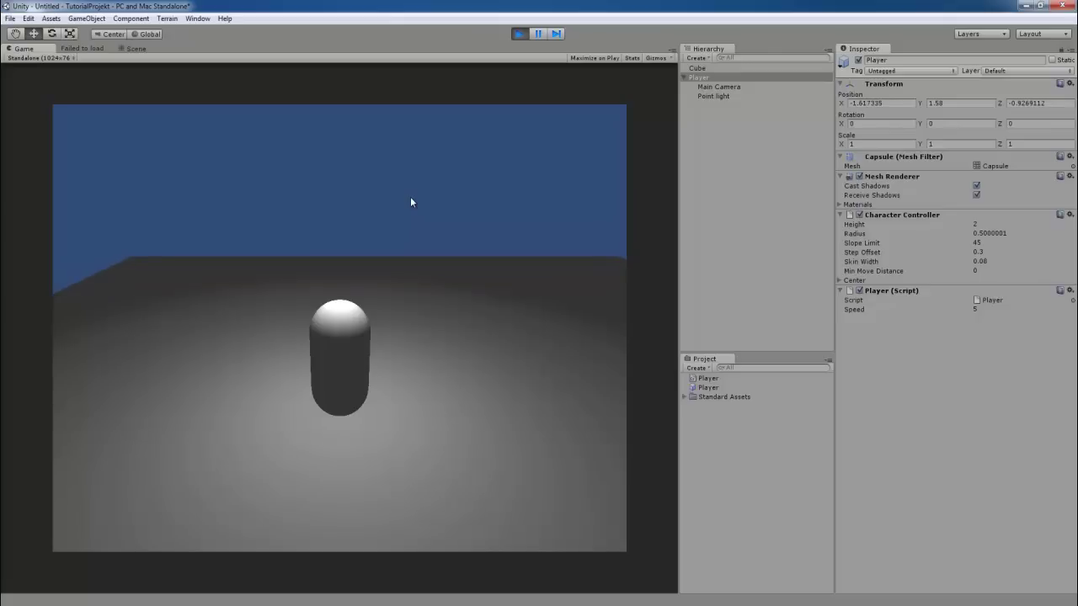
key(a)
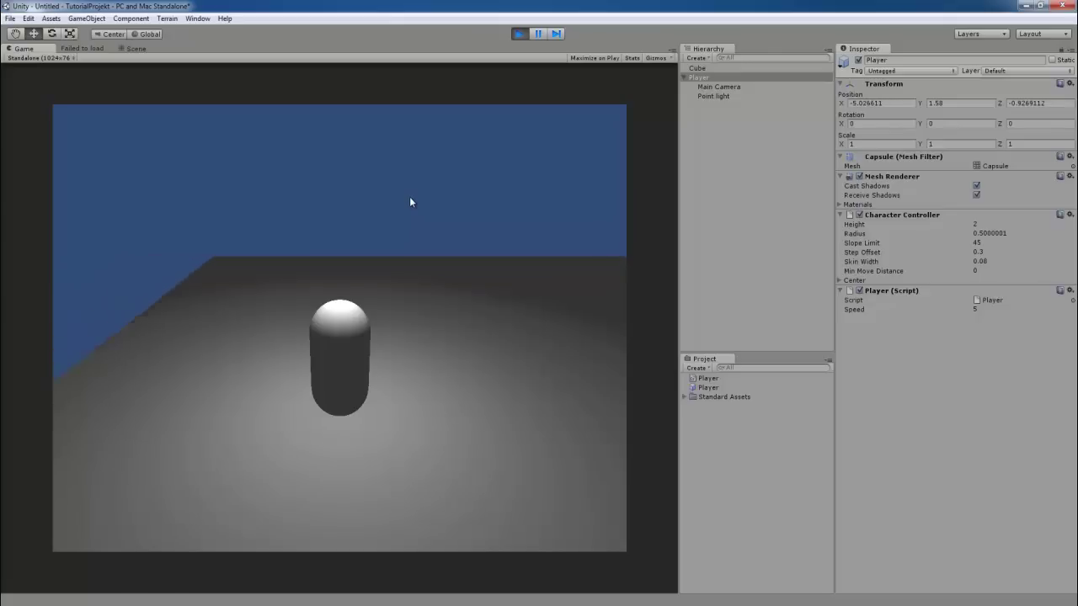
key(d)
key(w)
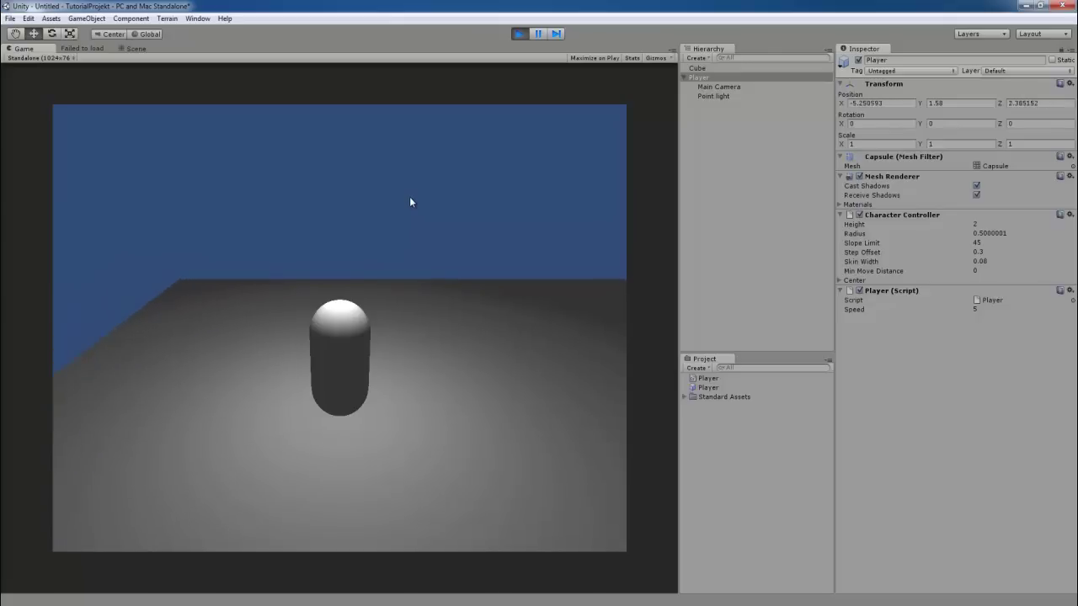
key(s)
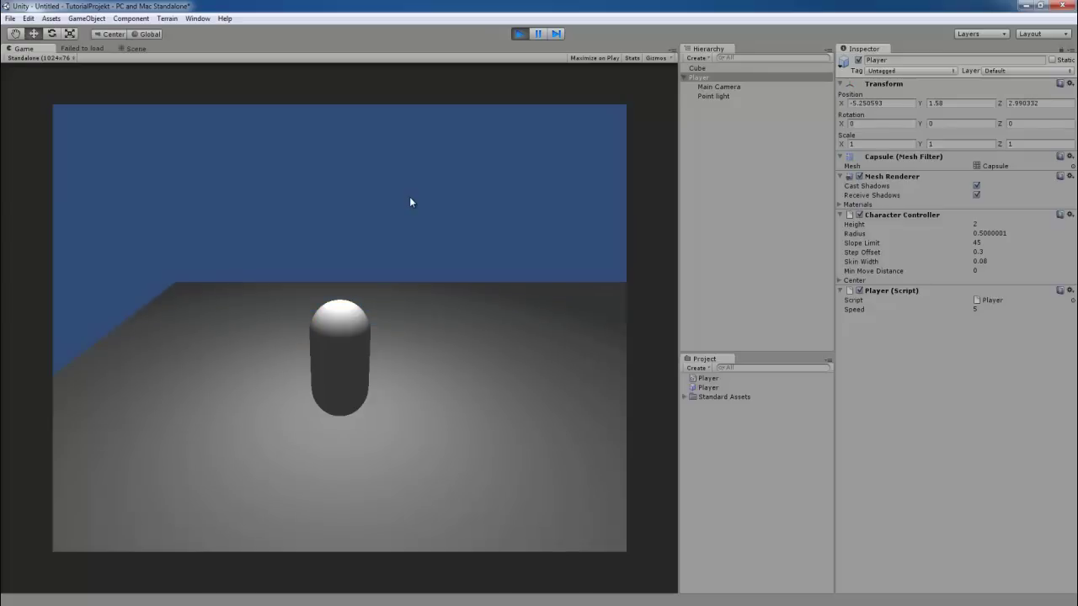
key(w)
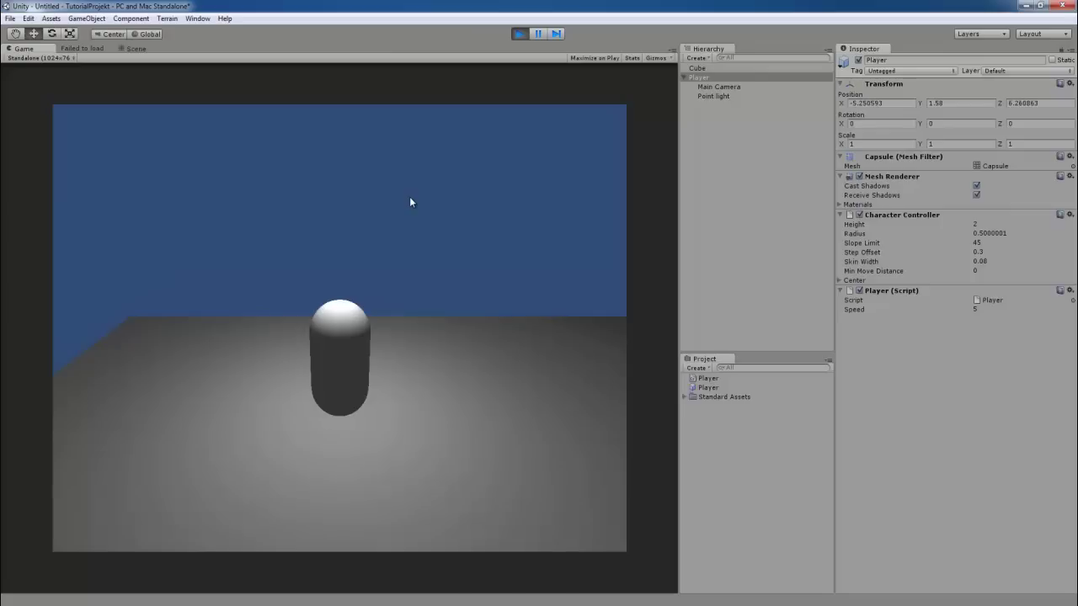
key(w)
key(a)
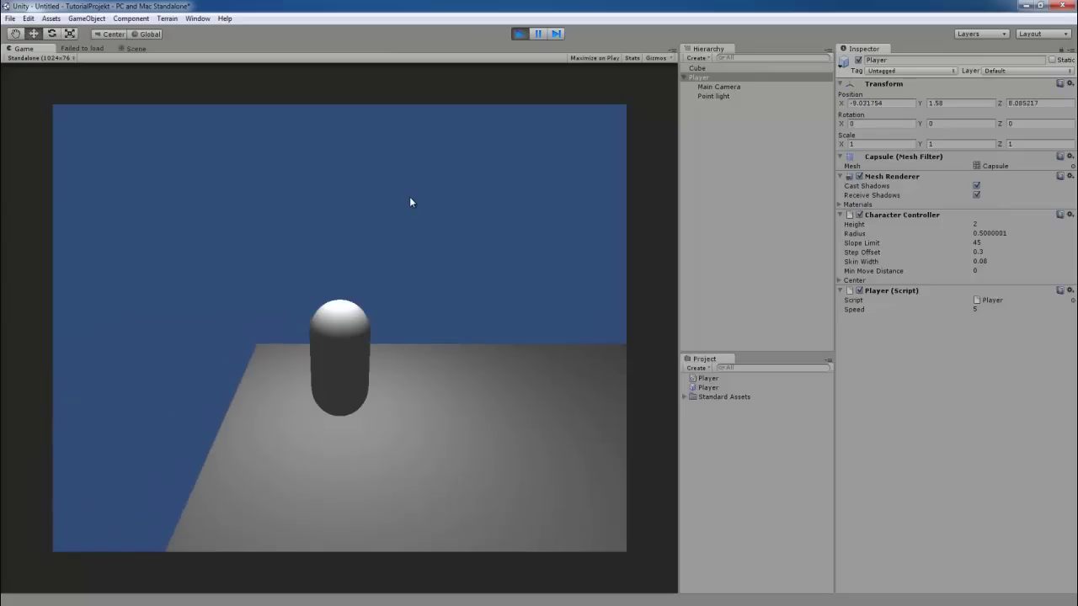
key(s)
key(d)
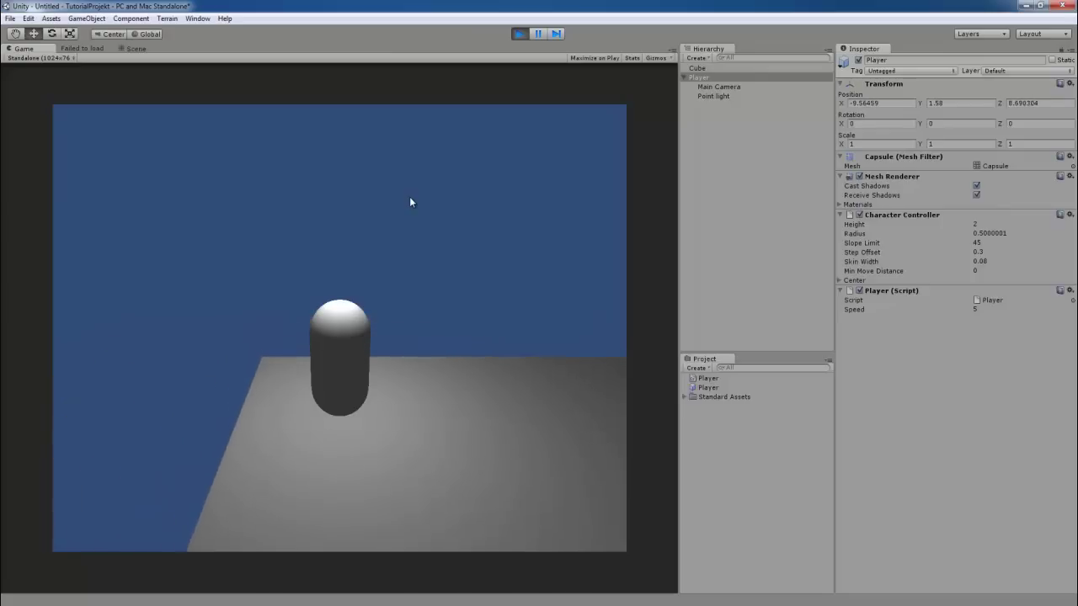
key(s)
key(d)
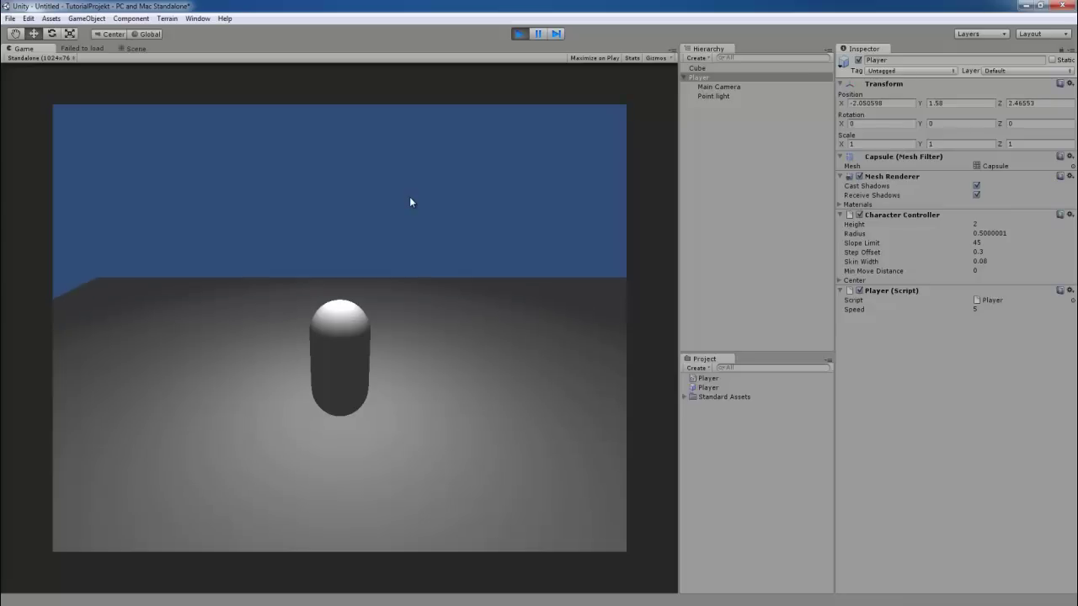
Step: Set the Player's Rotation Y to 90 while the game is running
click(730, 69)
click(730, 75)
click(924, 126)
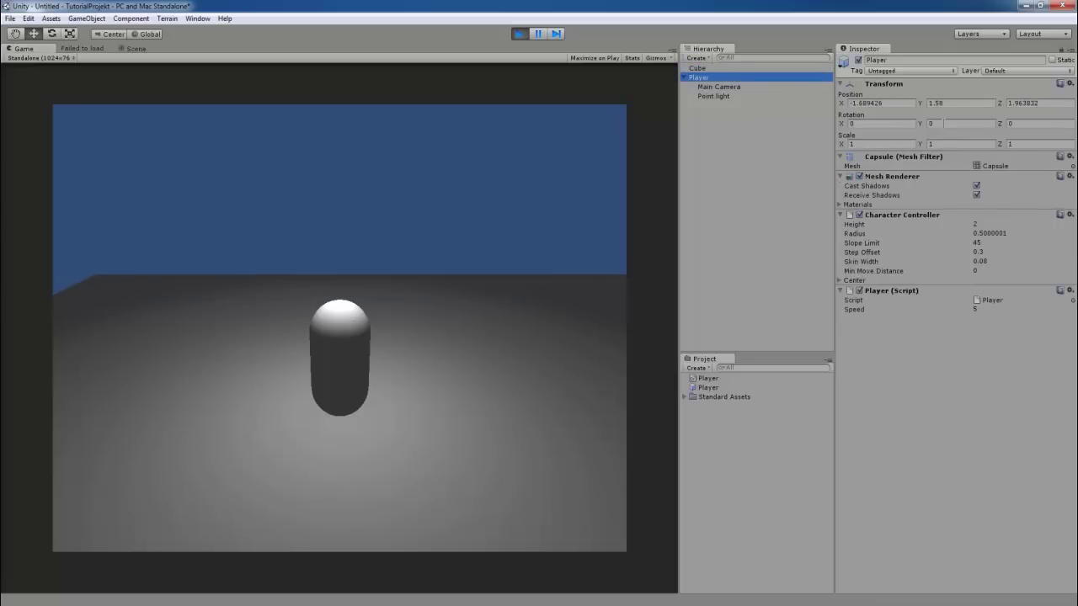
click(931, 123)
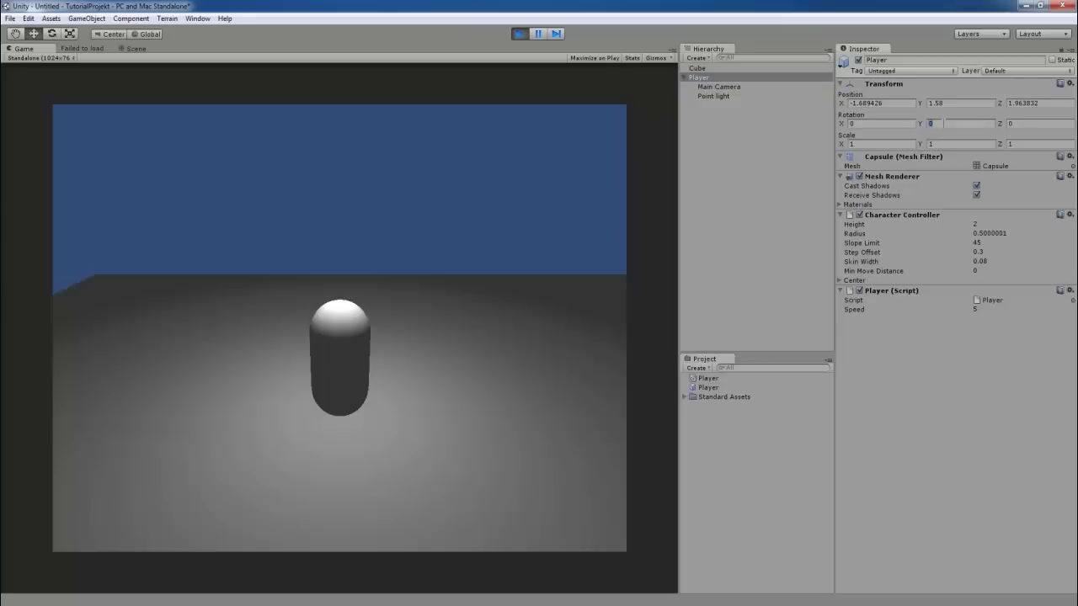
text(90)
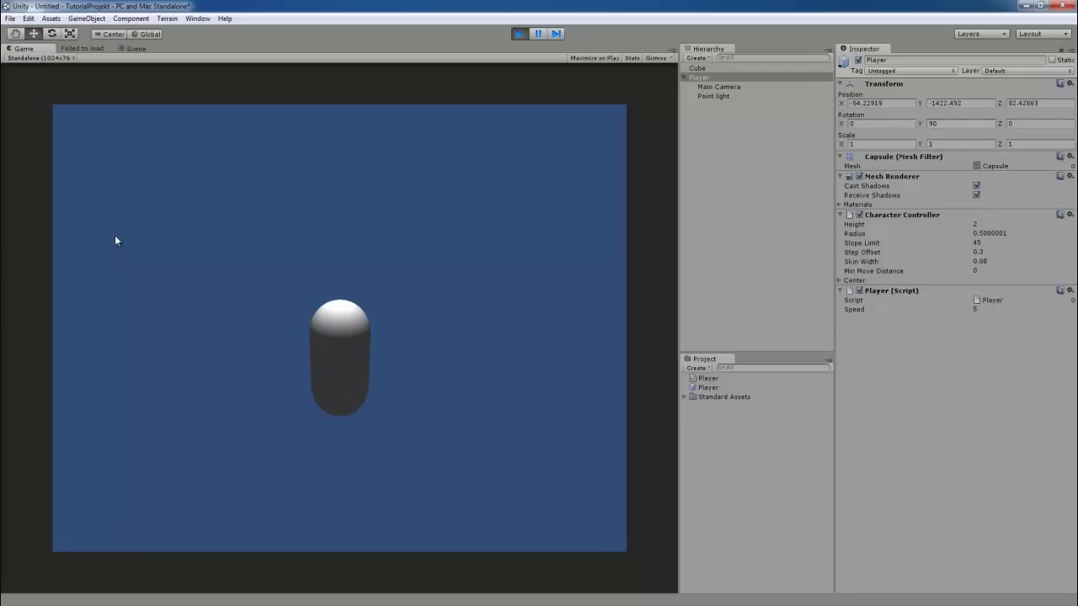
Step: Stop play mode, orbit around the level, and select the Main Camera to show its preview
click(519, 34)
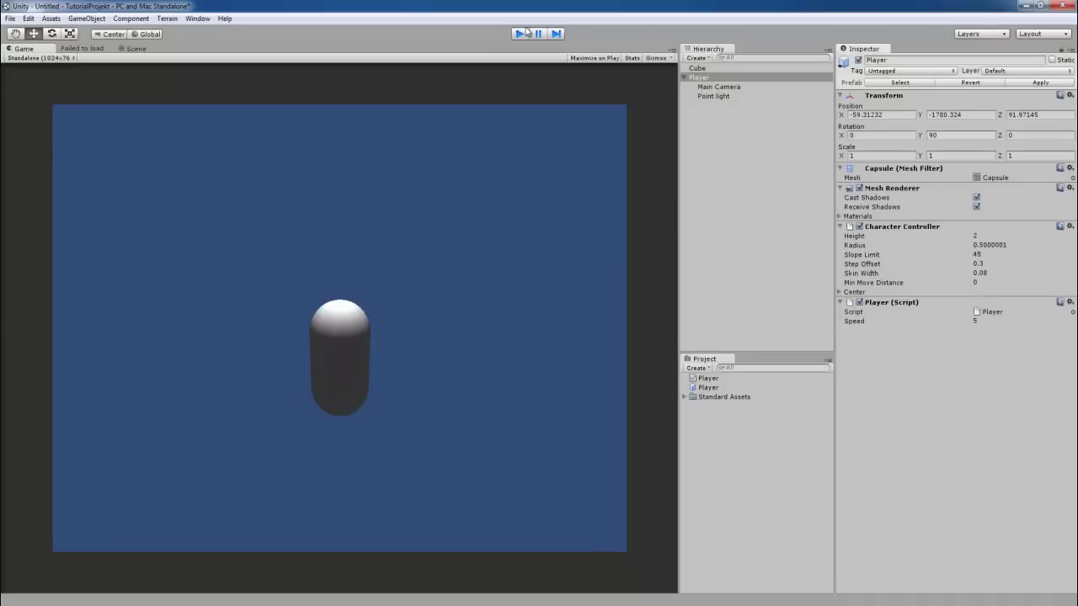
right_drag(221, 193, 498, 146)
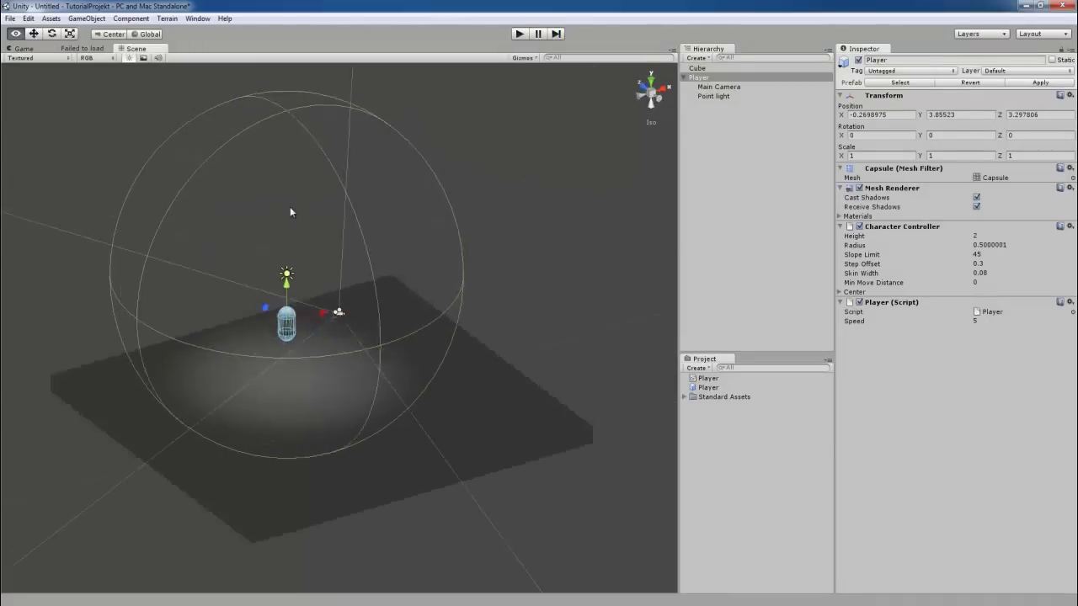
click(504, 181)
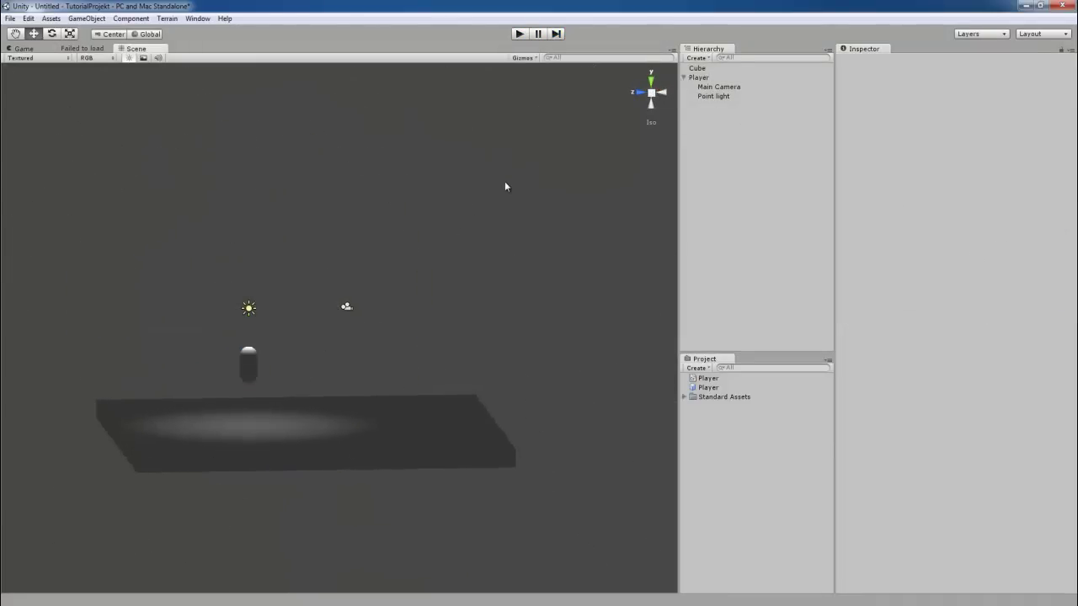
click(703, 88)
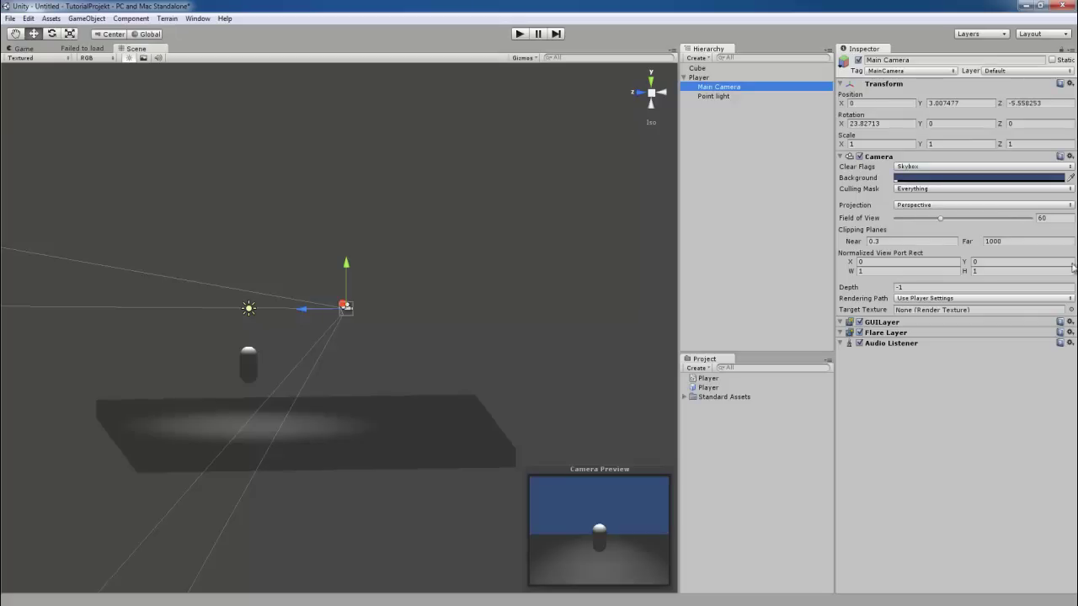